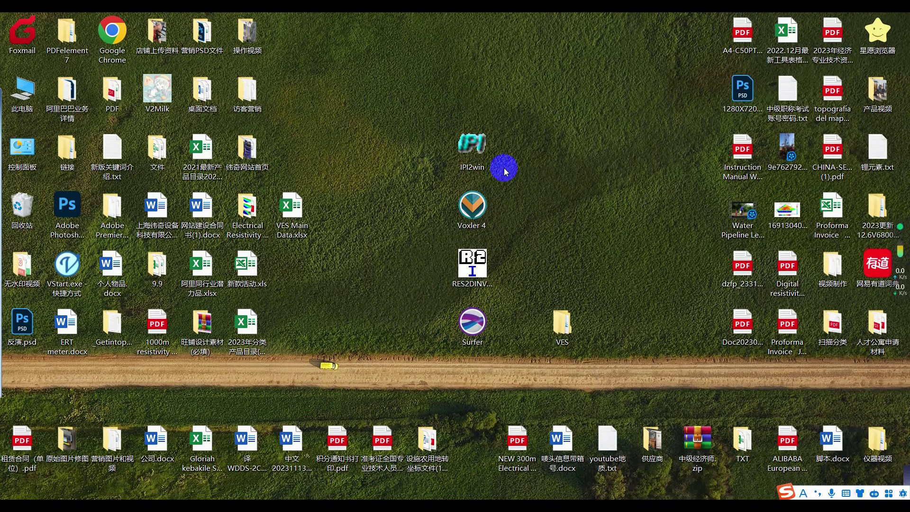
Launch IPI2win and start a new VES point with an empty Schlumberger data table.
double_click(467, 152)
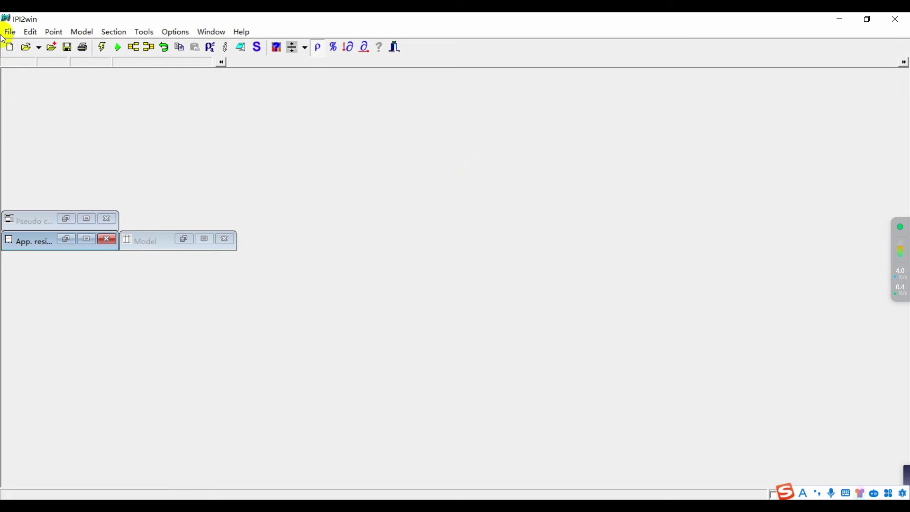
click(7, 33)
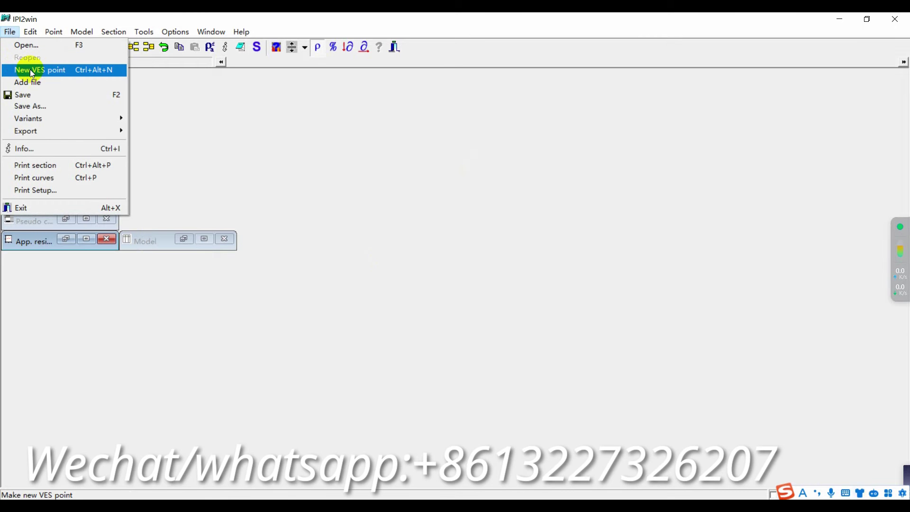
click(101, 70)
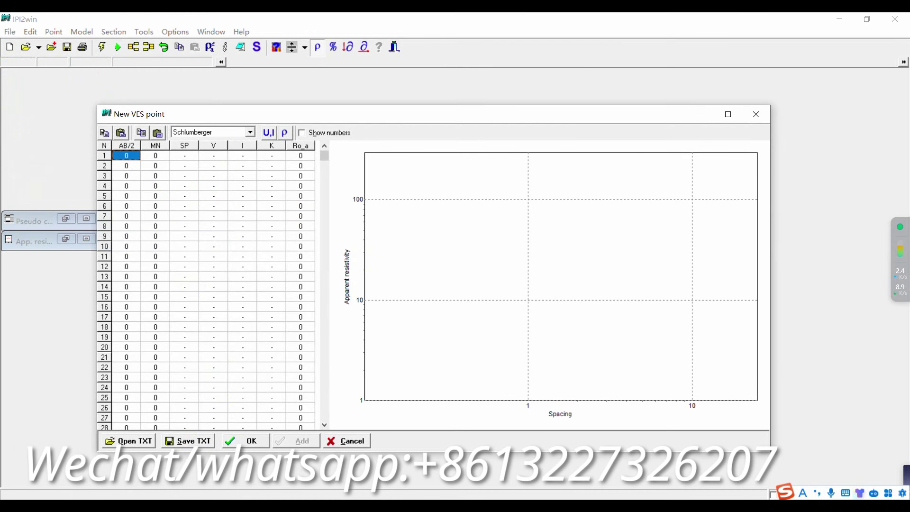
Paste the 22 AB/2 spacings from Excel A2:A23 into the AB/2 column.
key(alt+Tab)
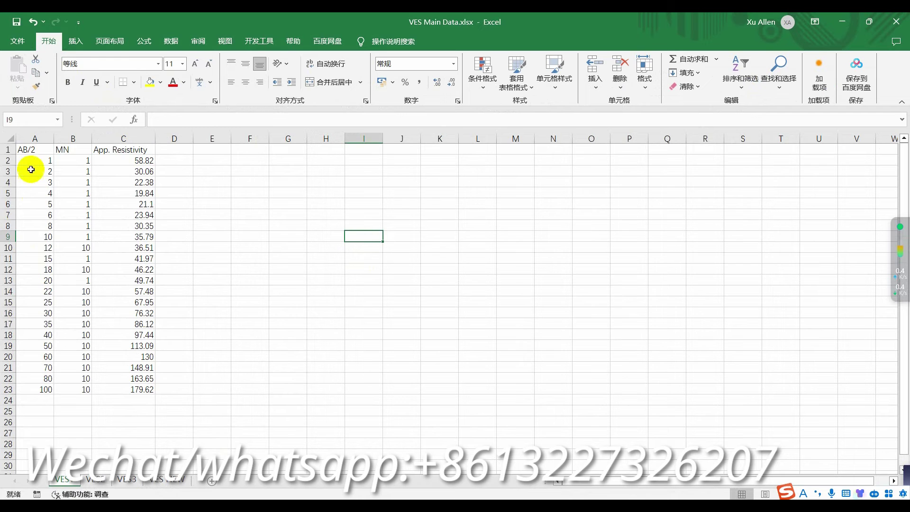
drag(31, 161, 31, 388)
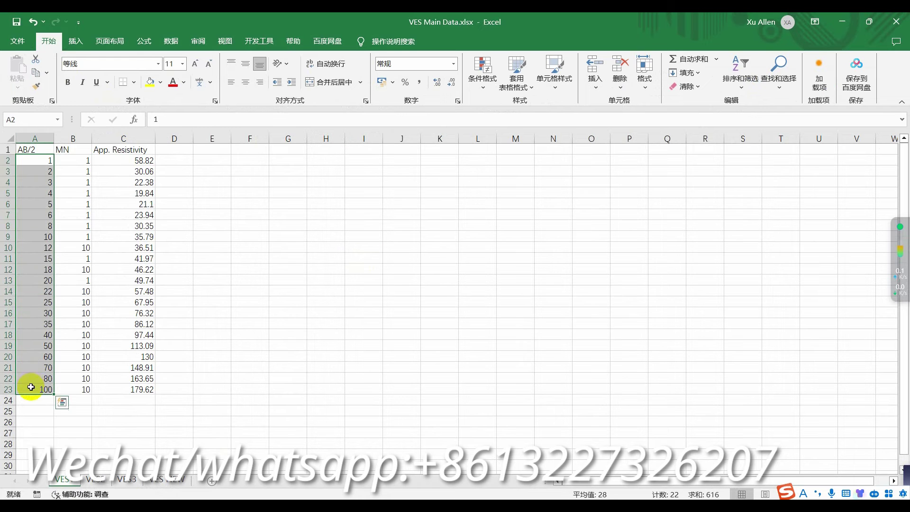
key(ctrl+c)
key(alt+Tab)
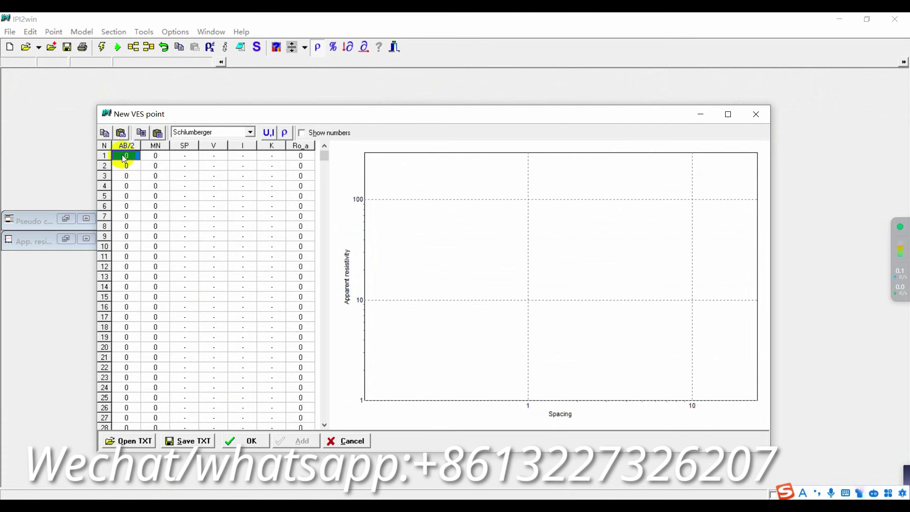
right_click(125, 158)
click(127, 175)
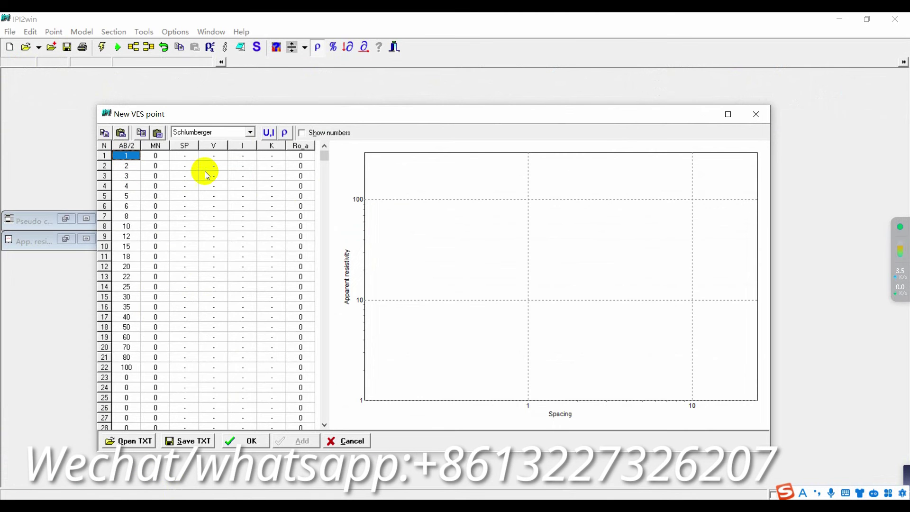
Paste the apparent resistivities from Excel C2:C23 into the Ro_a column.
key(alt+Tab)
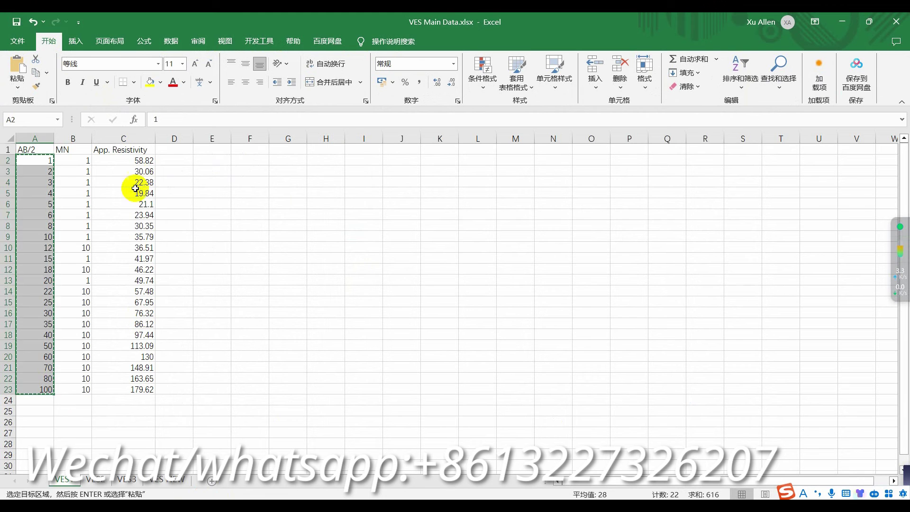
click(136, 161)
drag(136, 162, 116, 396)
key(ctrl+c)
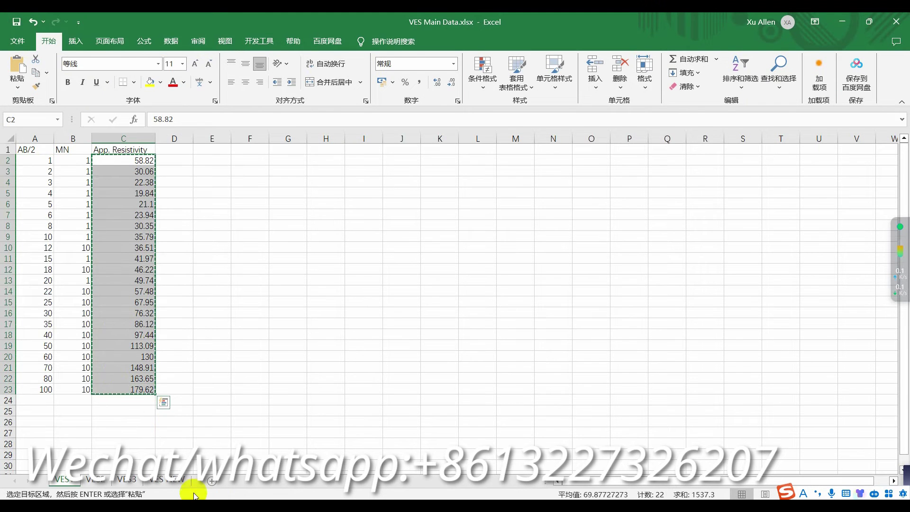
click(193, 493)
click(307, 158)
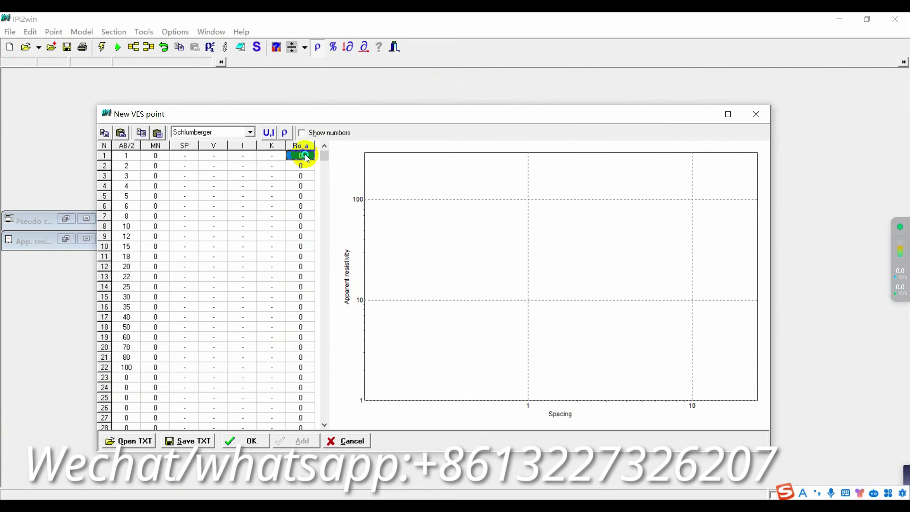
right_click(307, 159)
click(312, 178)
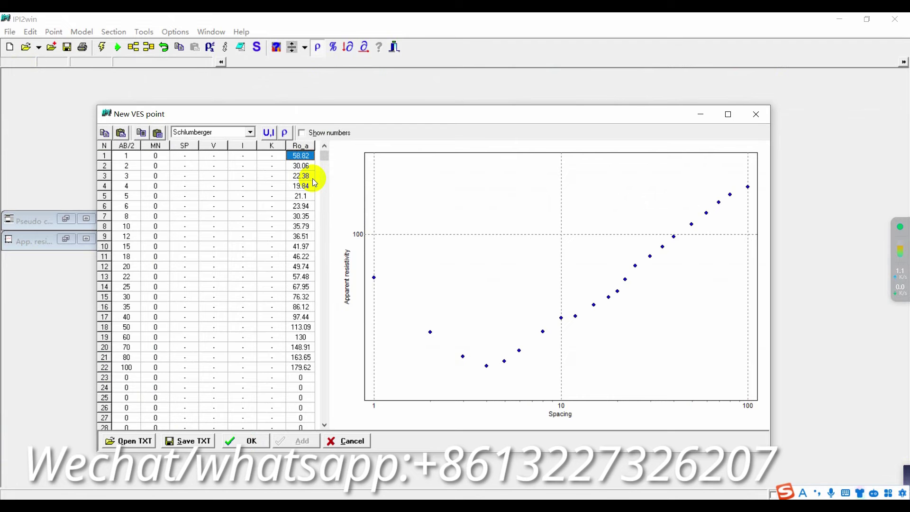
Keep the Schlumberger array, number the plot points 1–22, and accept the sounding data.
click(255, 185)
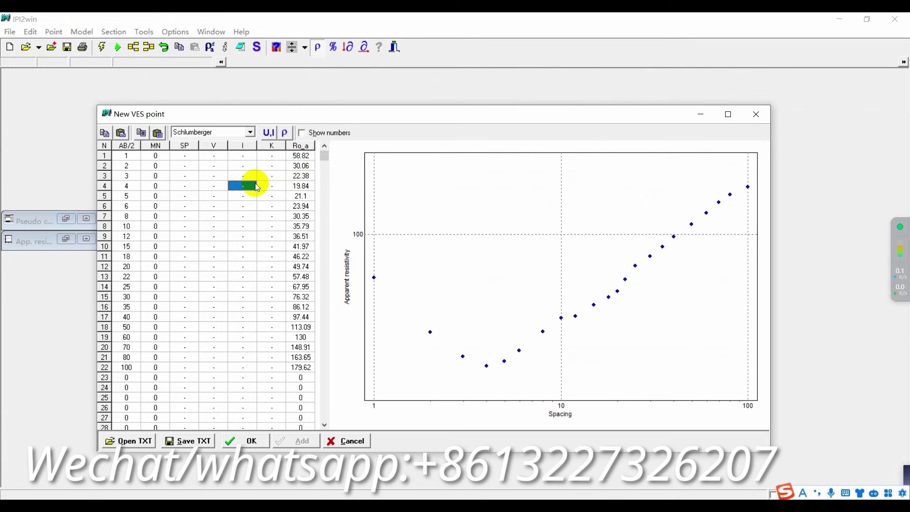
click(250, 133)
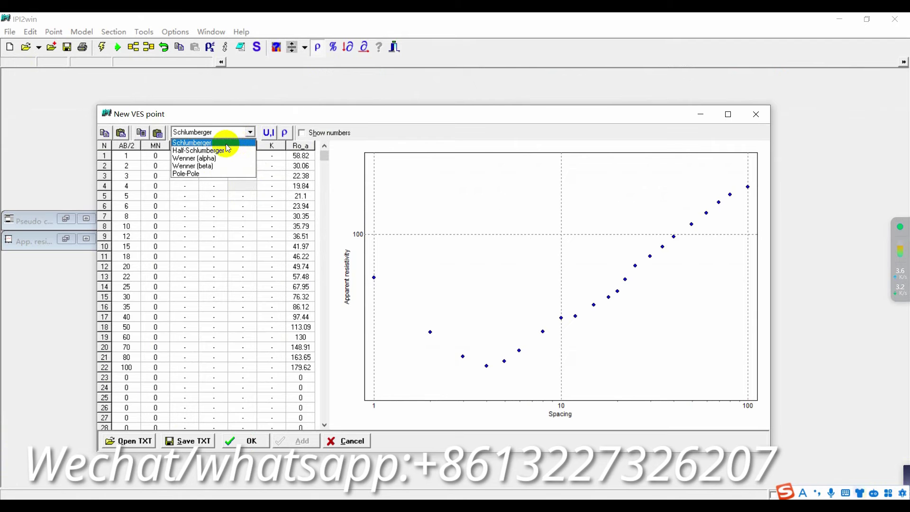
click(226, 143)
click(250, 133)
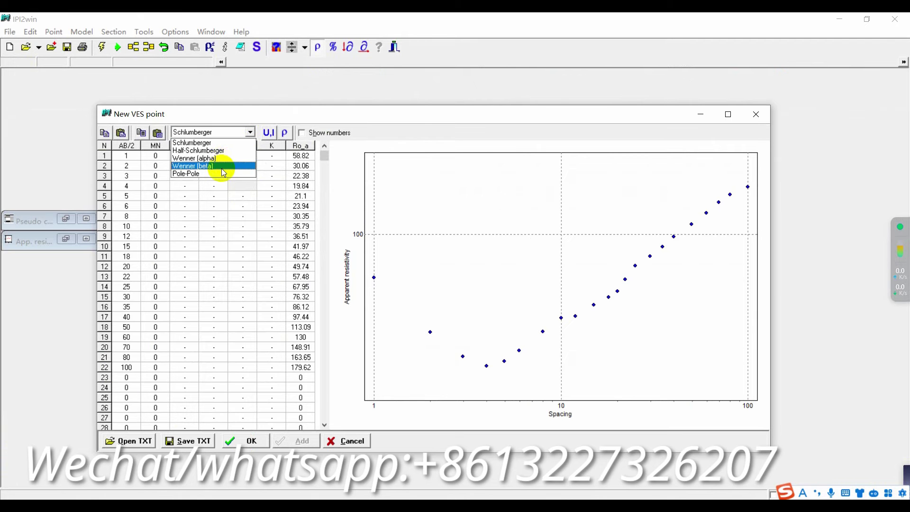
click(222, 144)
click(213, 195)
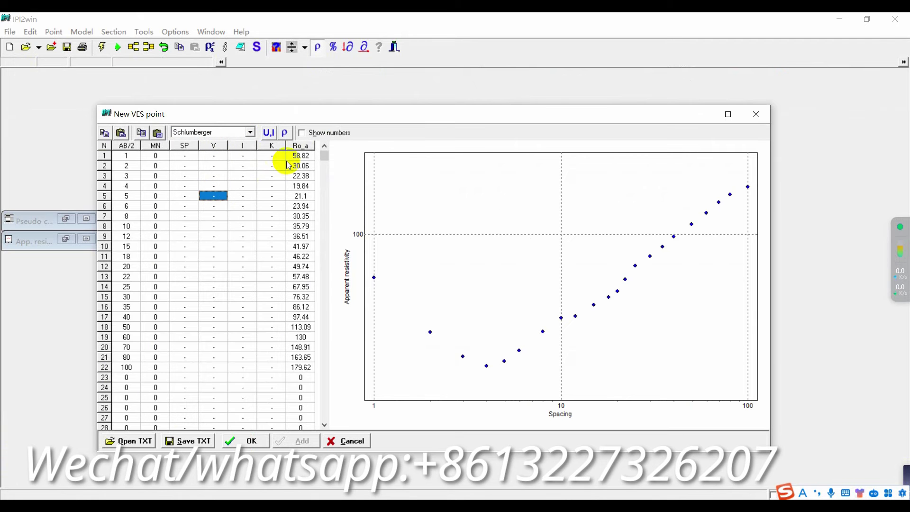
click(303, 135)
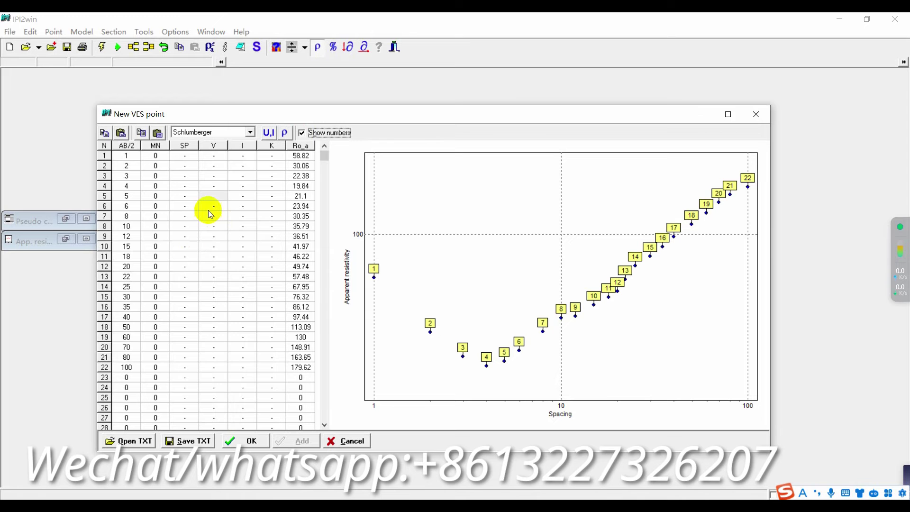
click(241, 443)
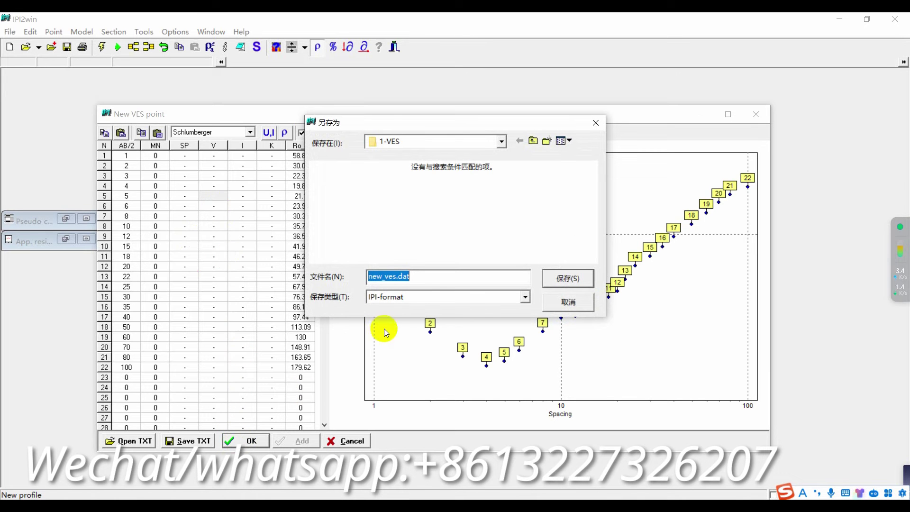
Save the sounding as 'VES 1' (ves 1.dat) in the 1-VES folder.
text(V)
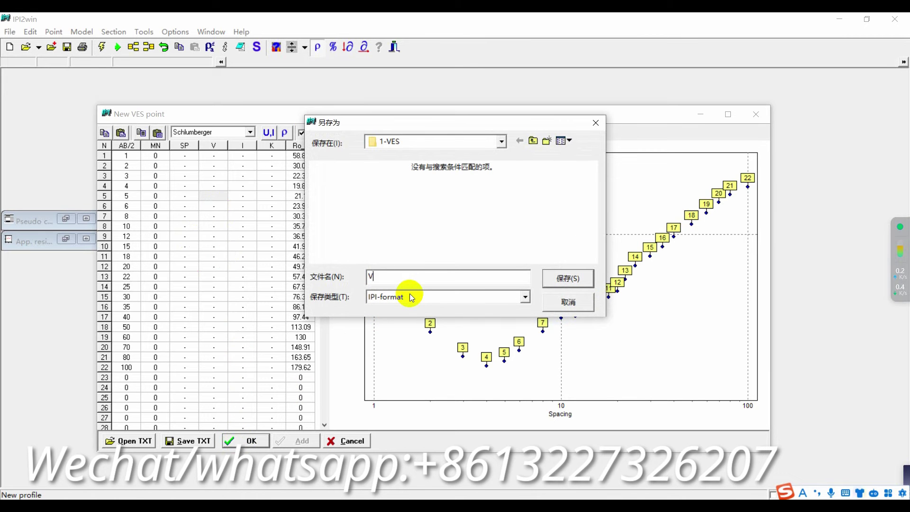
text(ES 1)
click(570, 280)
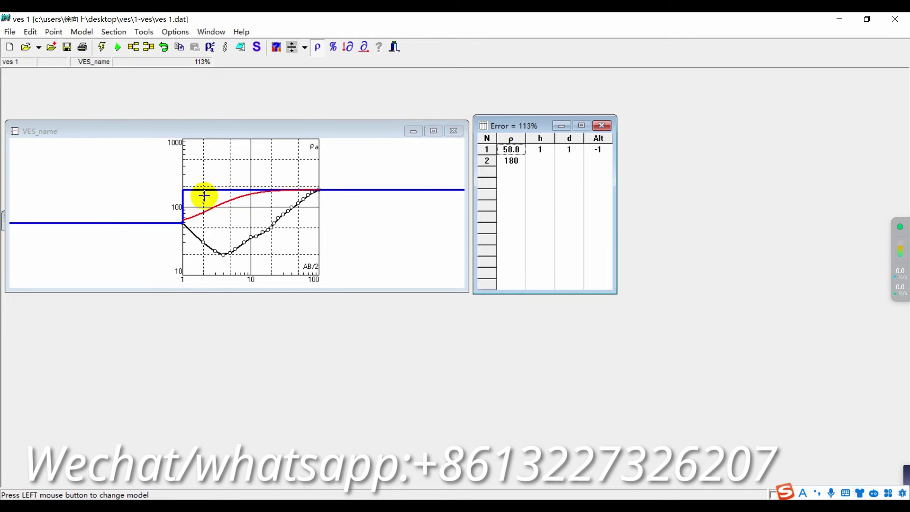
Shape the VES 1 model into four layers (58.8, 14.3, 14.3, 214), reaching 13% error.
drag(215, 189, 208, 264)
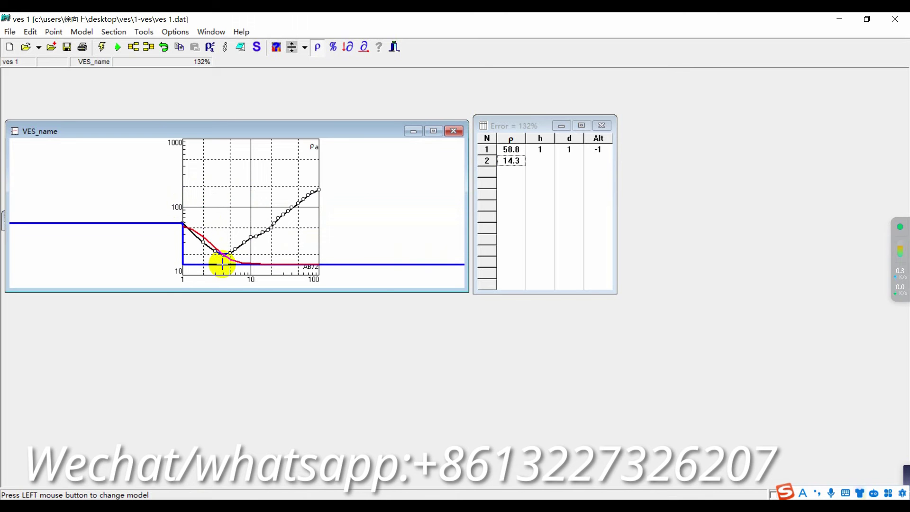
right_click(240, 262)
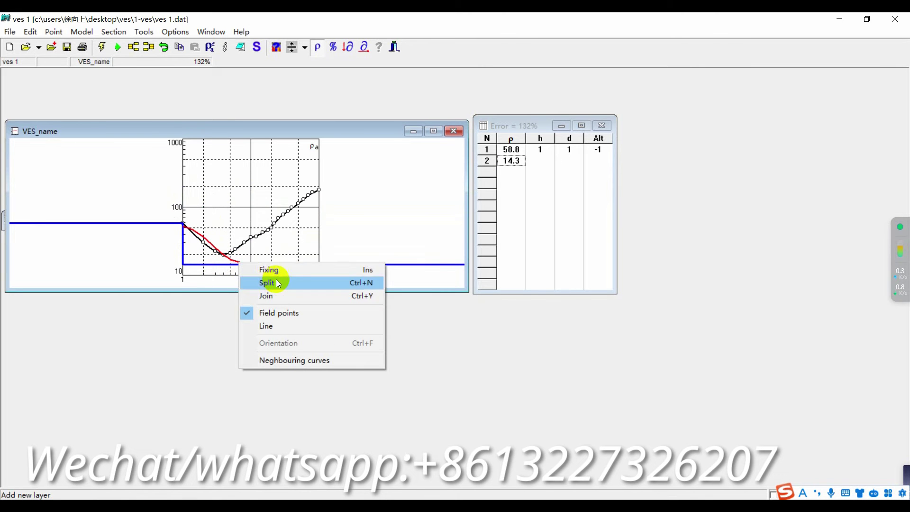
click(279, 282)
drag(255, 267, 247, 184)
right_click(252, 245)
click(277, 264)
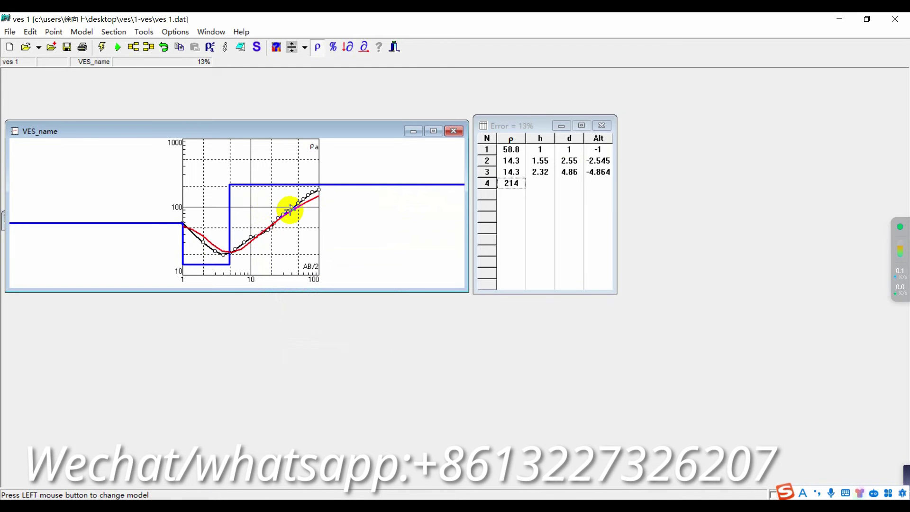
Auto-fit the model to 4.15% error (77, 15.1, 54.9, 440), then exit IPI2win.
click(101, 49)
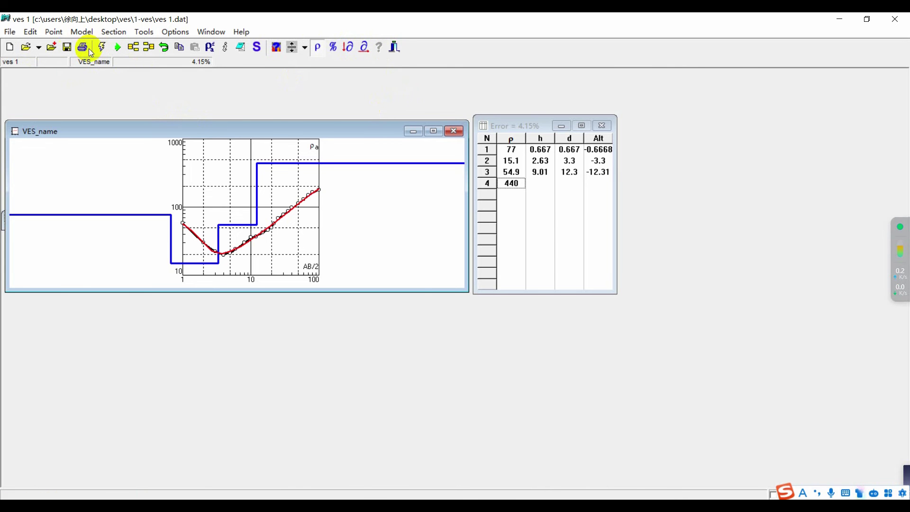
click(394, 49)
click(394, 187)
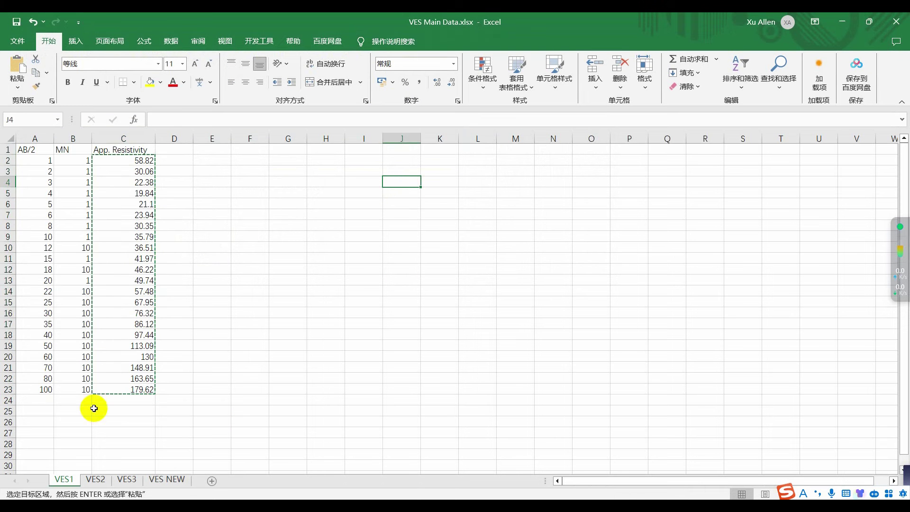
Show the VES2 sheet in Excel with no range selected.
click(212, 320)
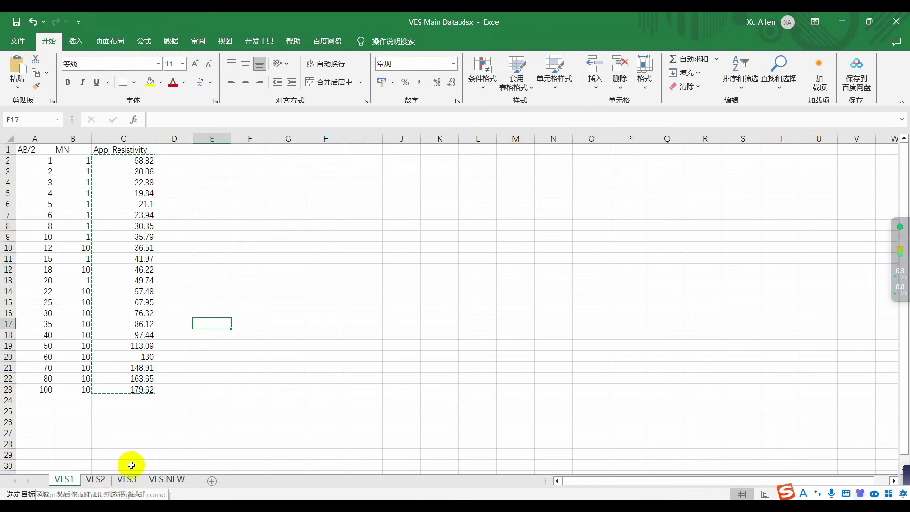
click(102, 484)
click(237, 236)
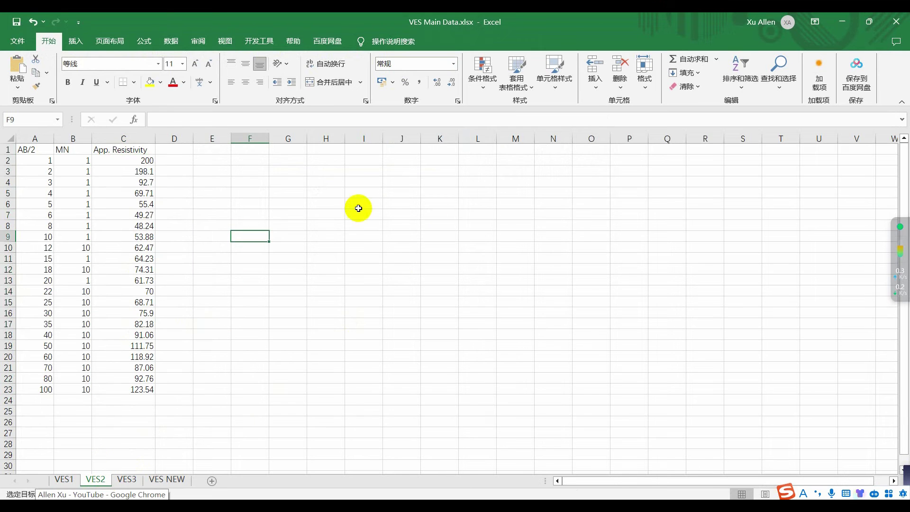
Minimize Excel, relaunch IPI2win and start a new empty VES point.
click(847, 23)
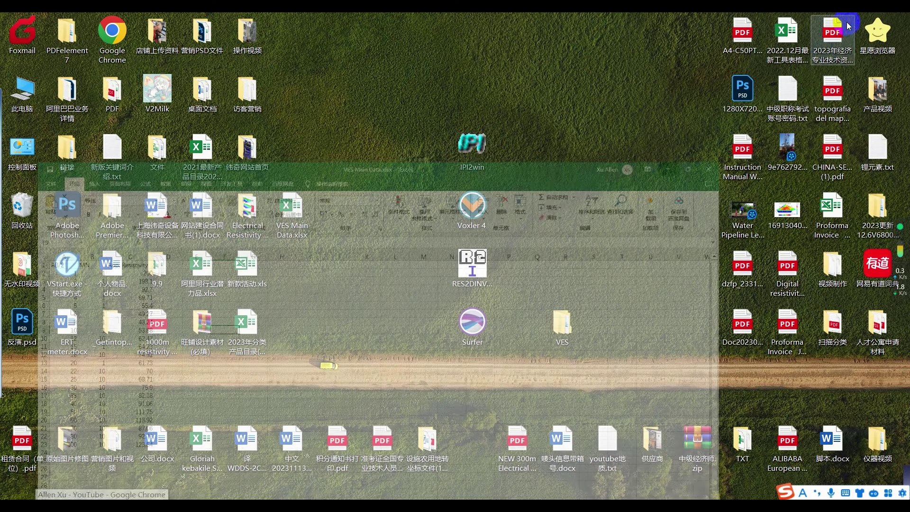
click(474, 147)
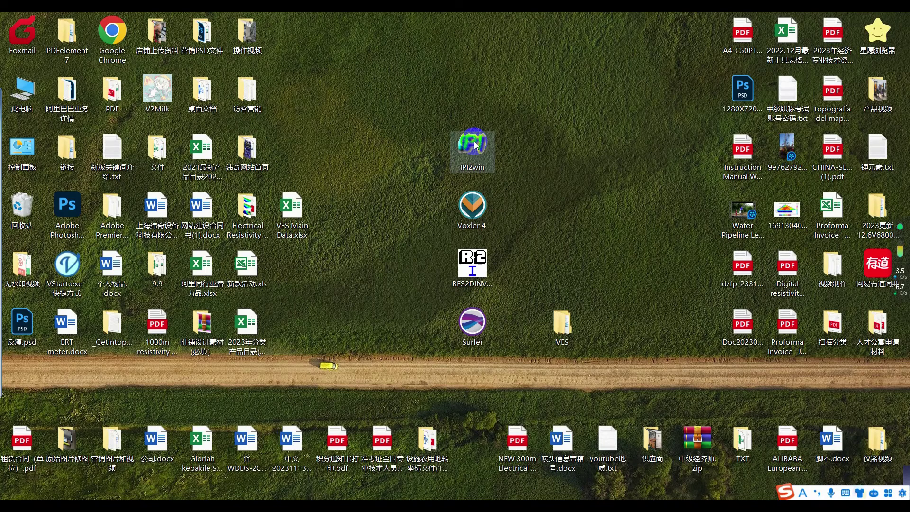
double_click(474, 145)
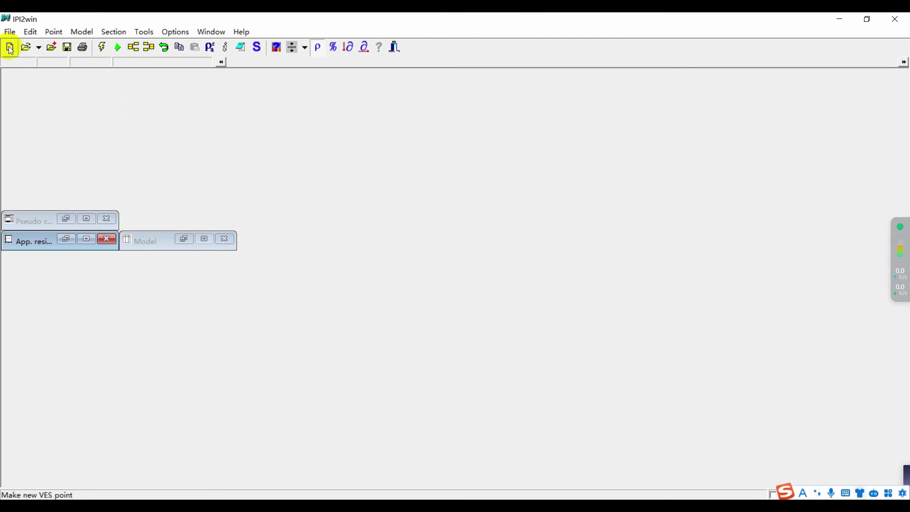
click(10, 48)
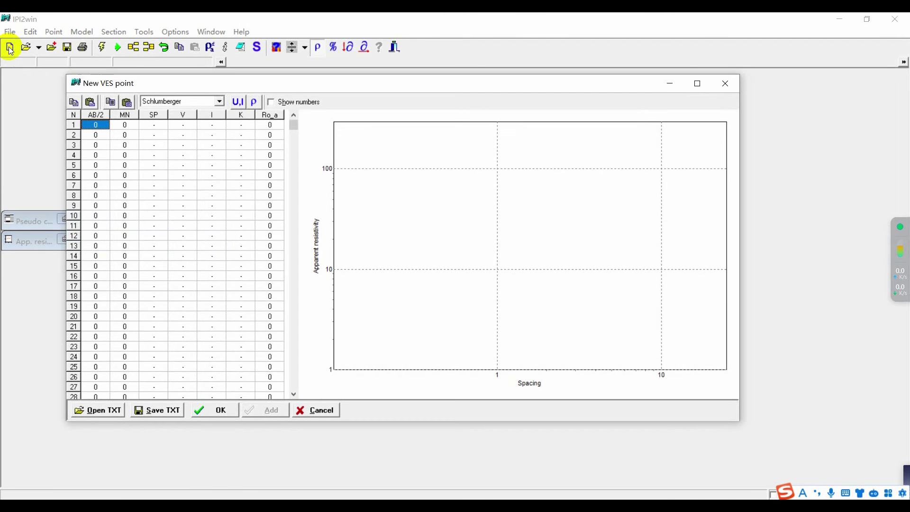
Paste the VES2 AB/2 spacings from A2:A23 into the AB/2 column.
key(alt+Tab)
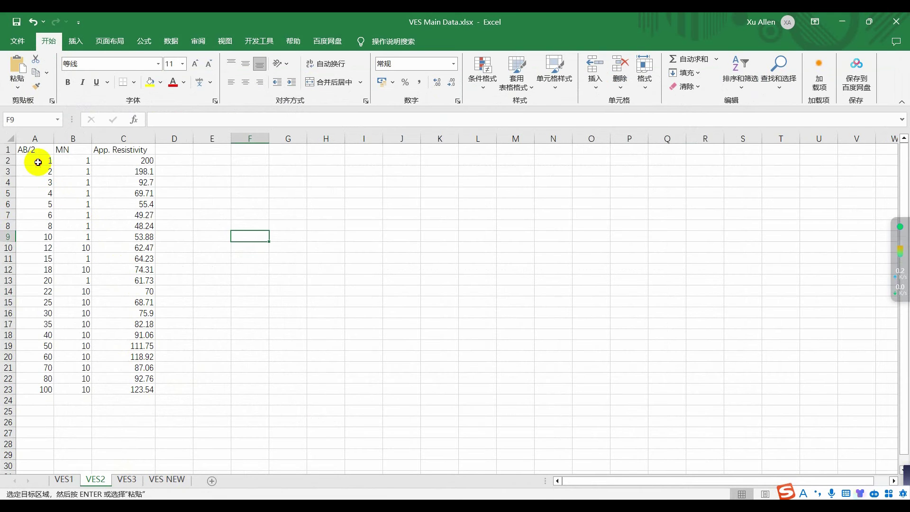
drag(41, 160, 42, 385)
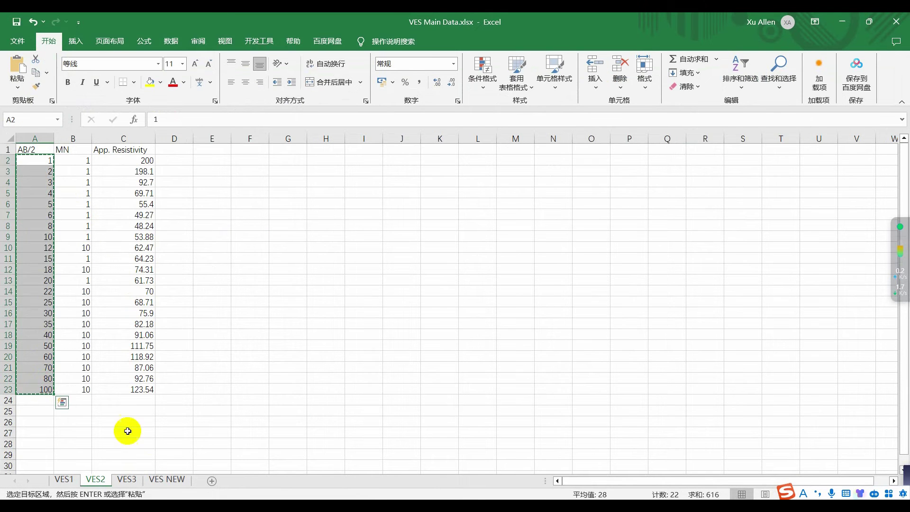
key(alt+Tab)
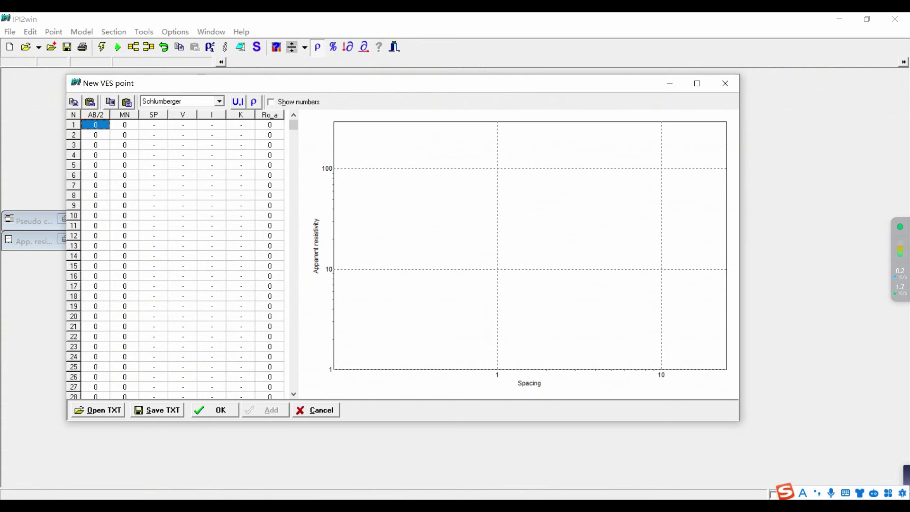
right_click(92, 126)
click(102, 140)
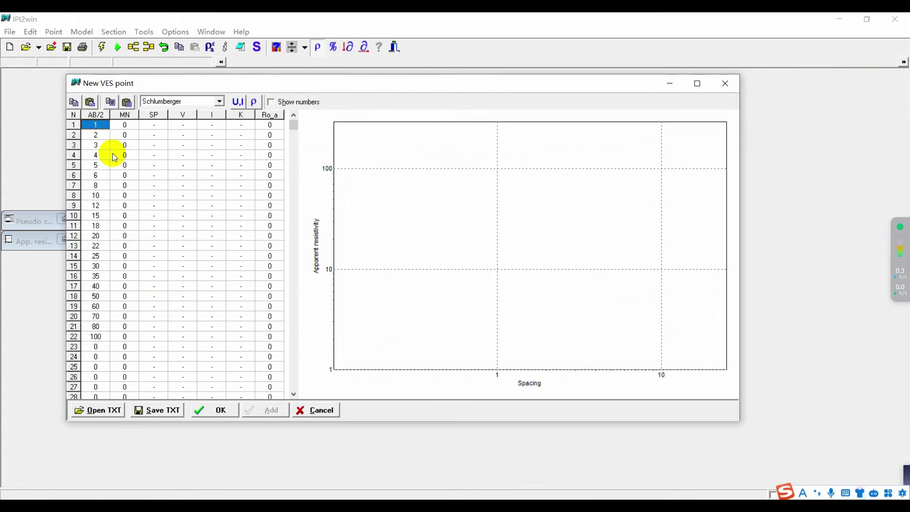
Paste the VES2 apparent resistivities from C2:C23 into the Ro_a column.
click(142, 488)
drag(116, 162, 116, 389)
key(ctrl+c)
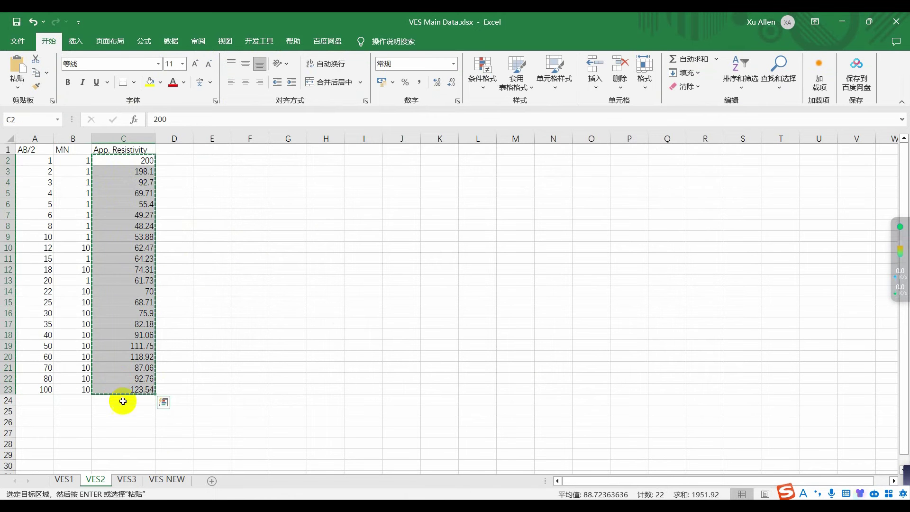
click(151, 493)
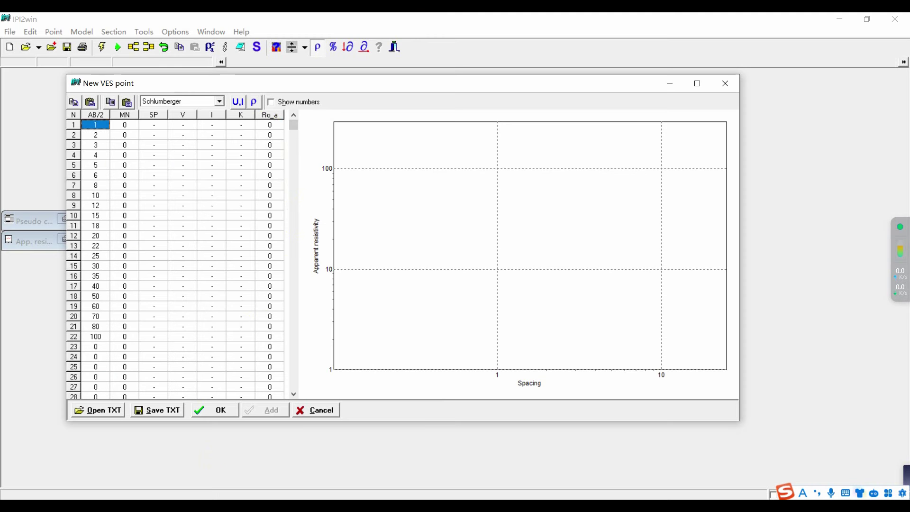
click(268, 125)
right_click(267, 126)
click(275, 147)
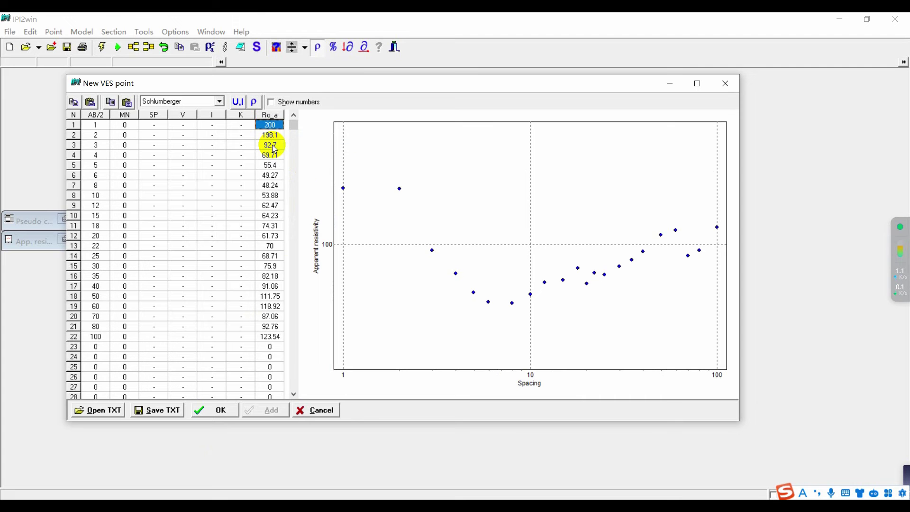
Number the plotted points and save the sounding as 'VES 2' (ves 2.dat).
click(271, 102)
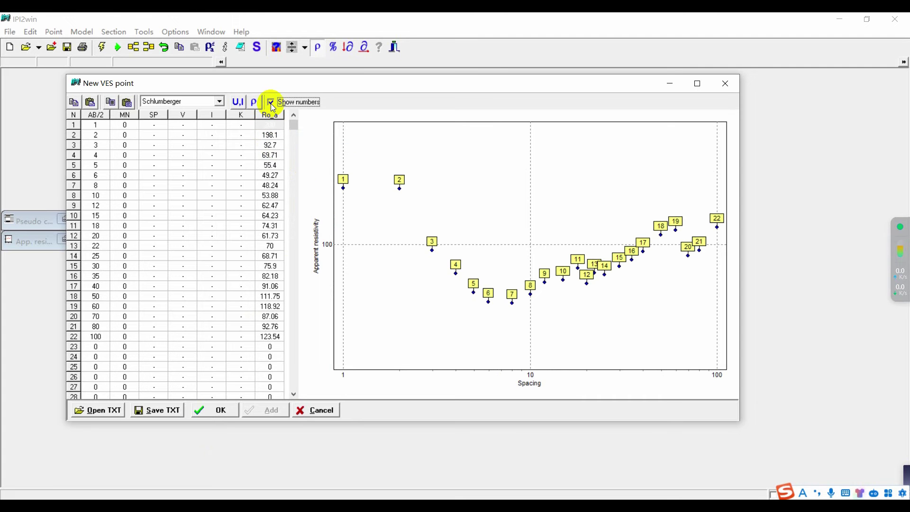
click(221, 412)
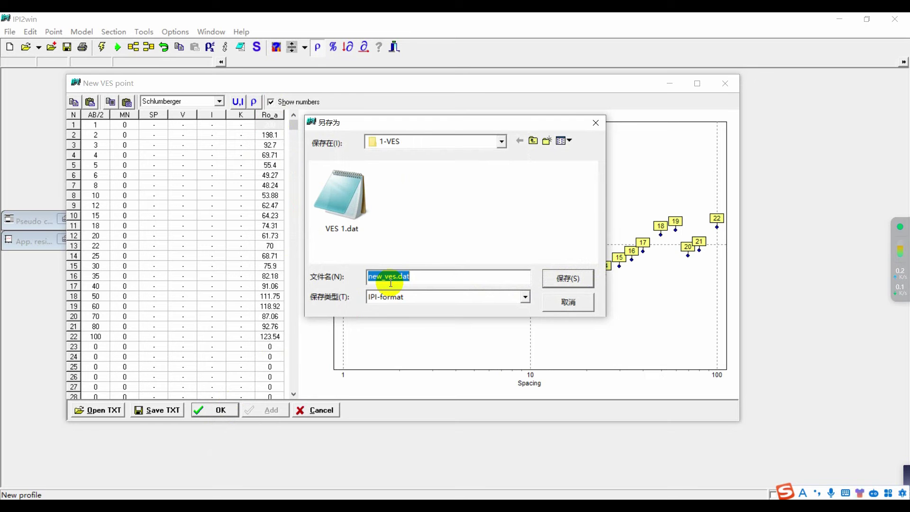
text(VES)
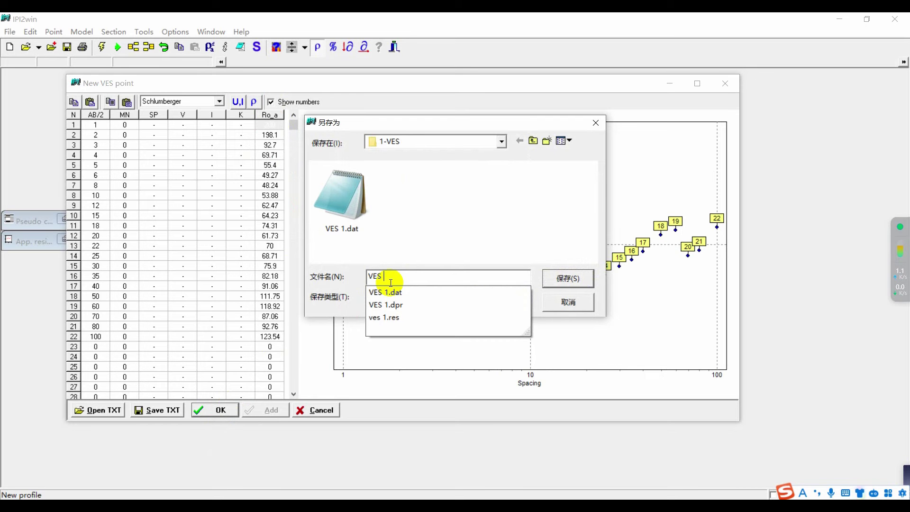
text( 2)
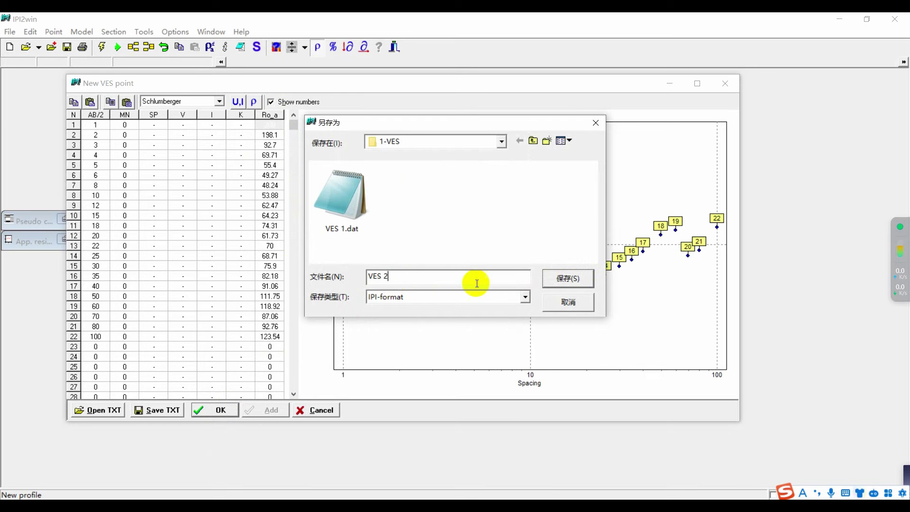
click(565, 280)
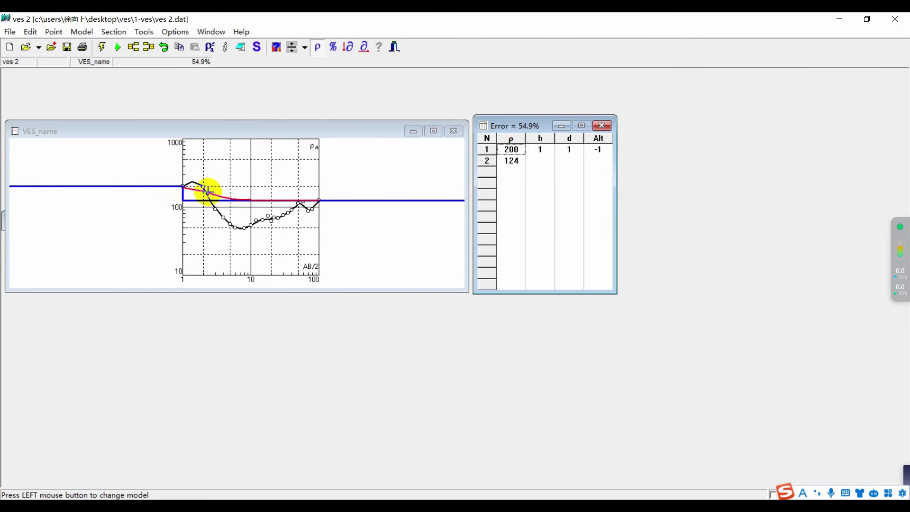
Split the VES 2 model into four layers, deepening the layer 2 boundary to 2.46.
right_click(208, 192)
click(216, 213)
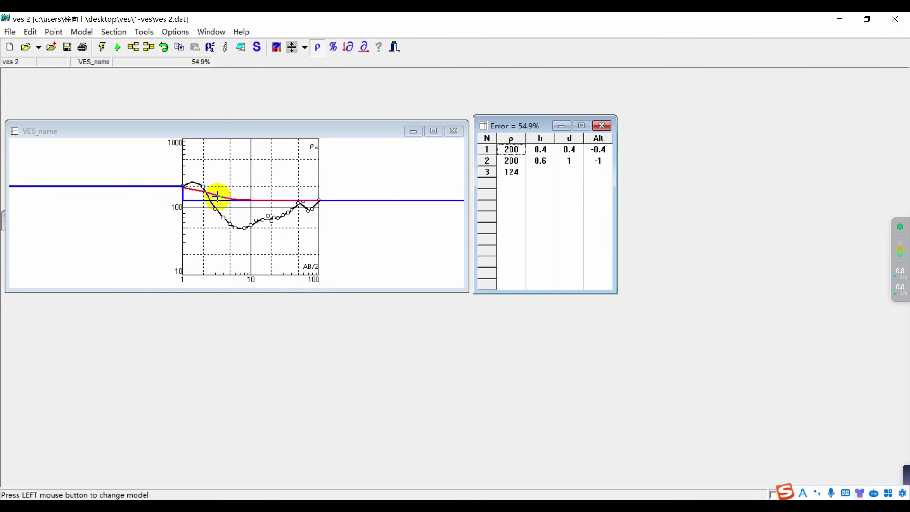
drag(216, 204, 216, 169)
right_click(216, 176)
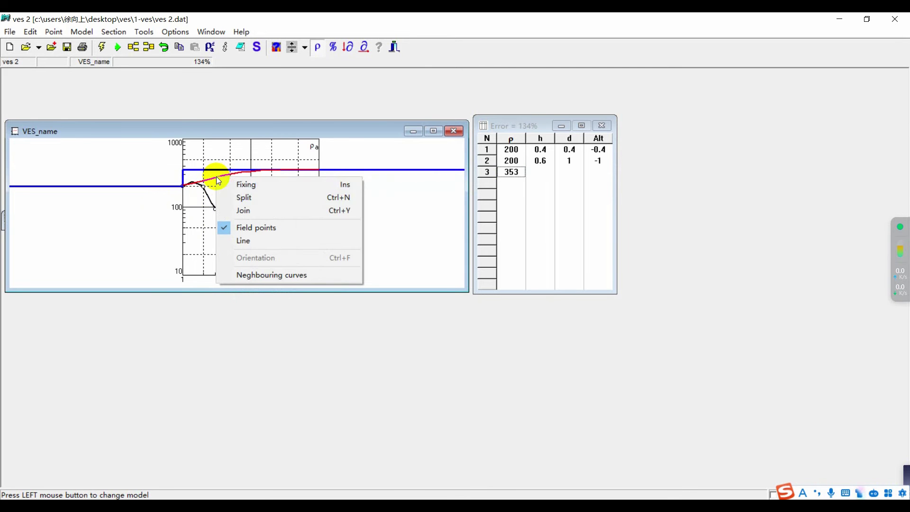
click(239, 195)
drag(230, 170, 201, 256)
drag(178, 179, 219, 176)
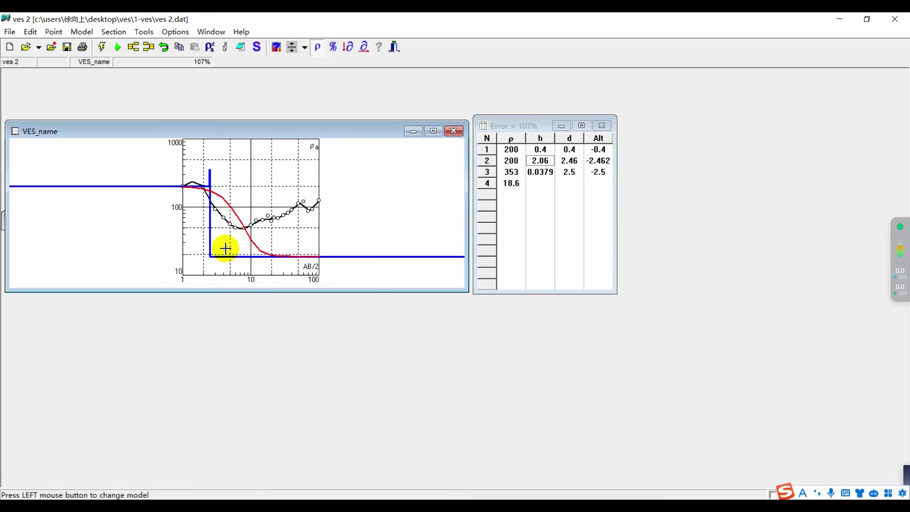
Add two more layers, raise the bottom layer to 227, and adjust layers 4–5.
right_click(236, 264)
click(255, 280)
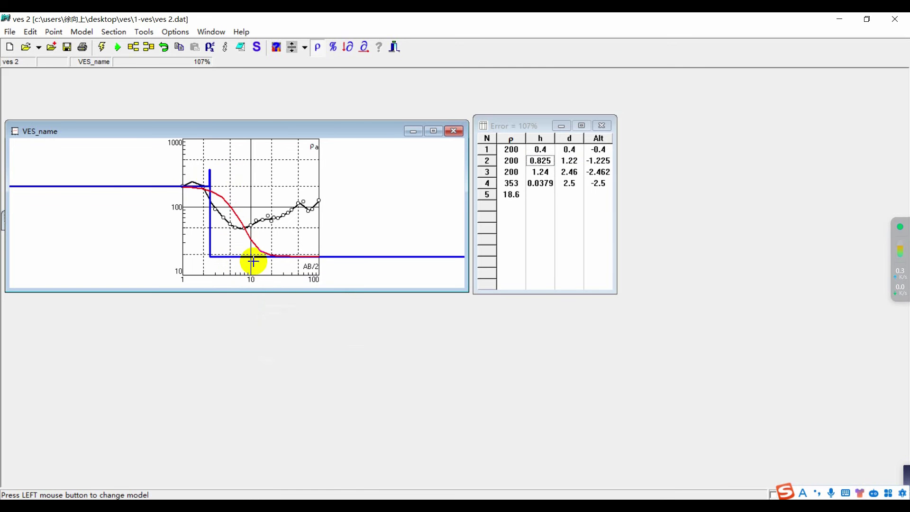
drag(252, 256, 235, 265)
right_click(237, 266)
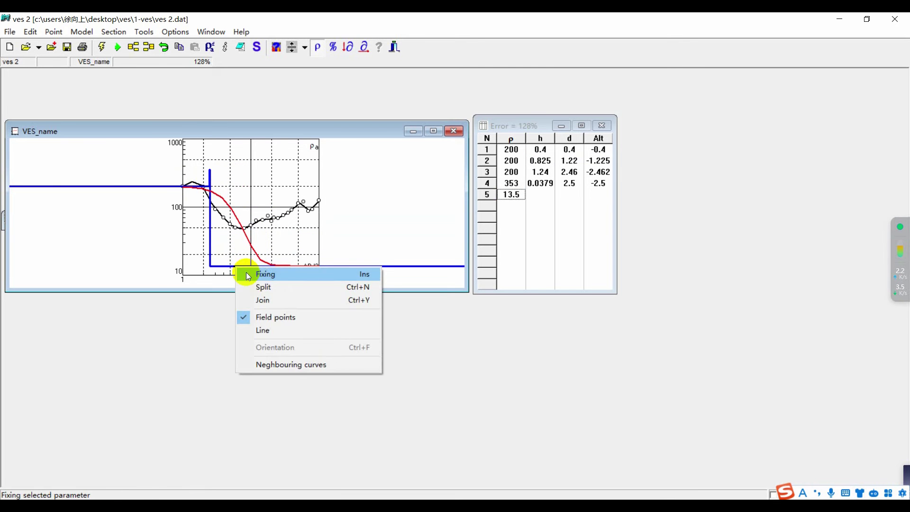
click(262, 285)
drag(250, 271, 260, 183)
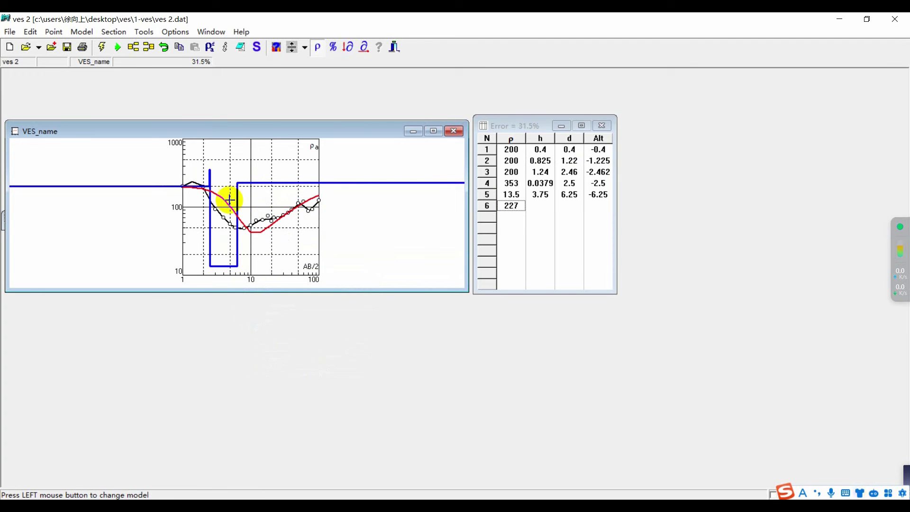
drag(209, 219, 179, 217)
drag(237, 197, 189, 187)
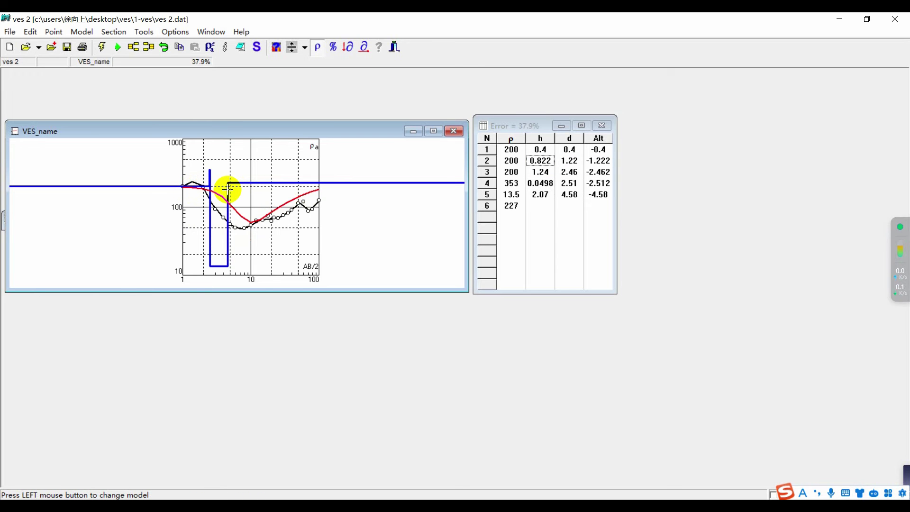
Run automatic inversion on VES 2 to cut its error from 37.9% to 9.31%, then return to Excel.
click(101, 47)
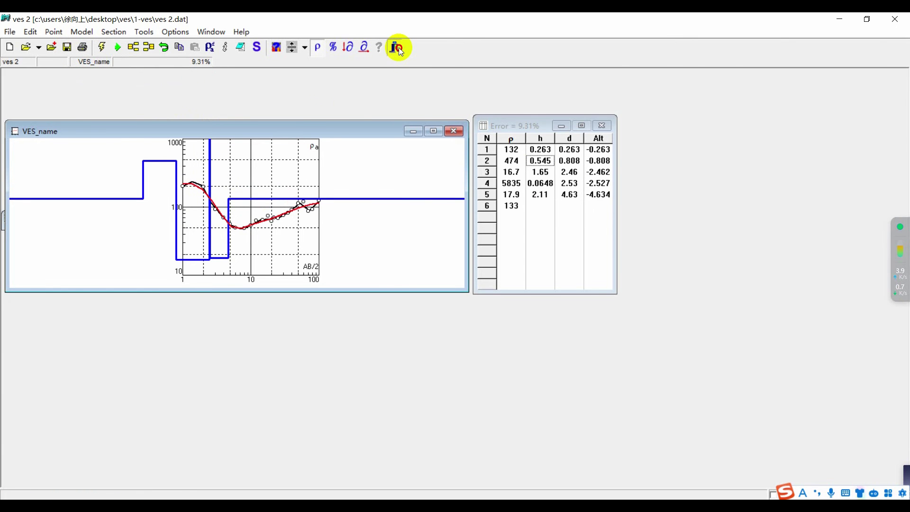
key(alt+Tab)
click(388, 237)
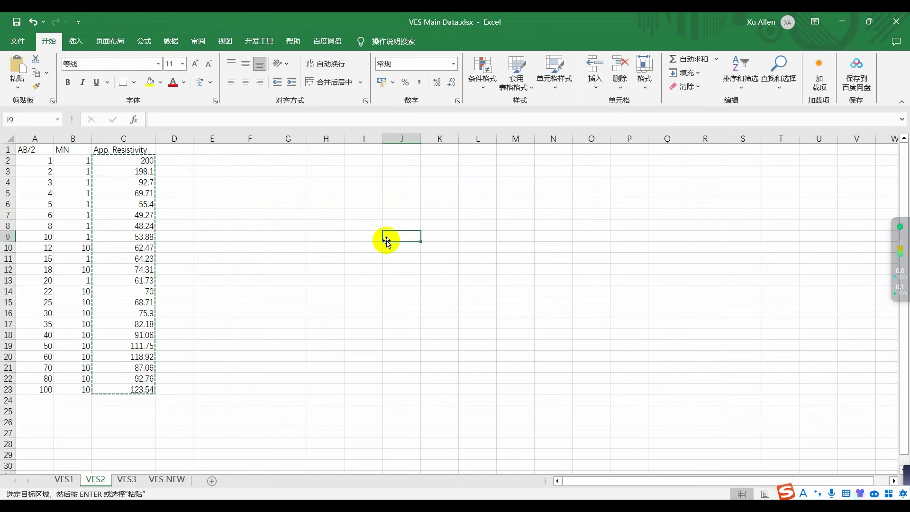
Cancel the pending copy in Excel and display the VES3 sheet's readings.
key(Escape)
click(280, 193)
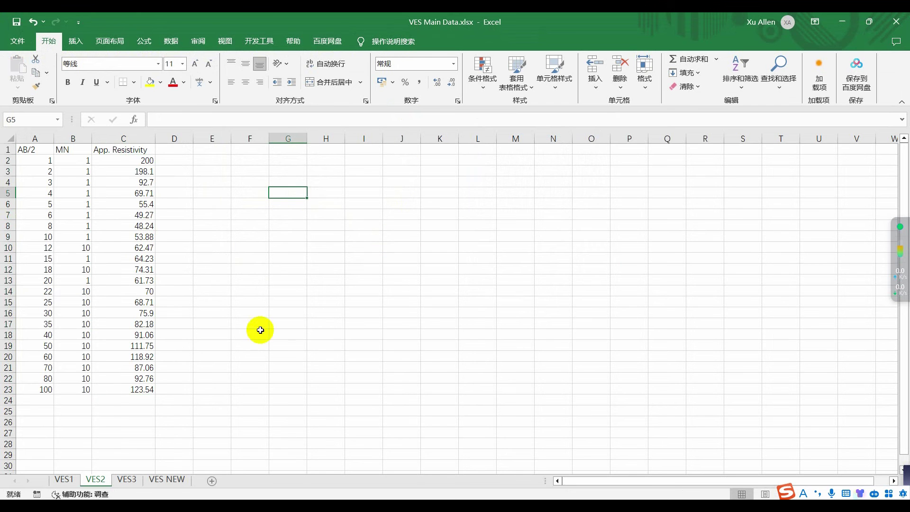
click(129, 480)
click(334, 224)
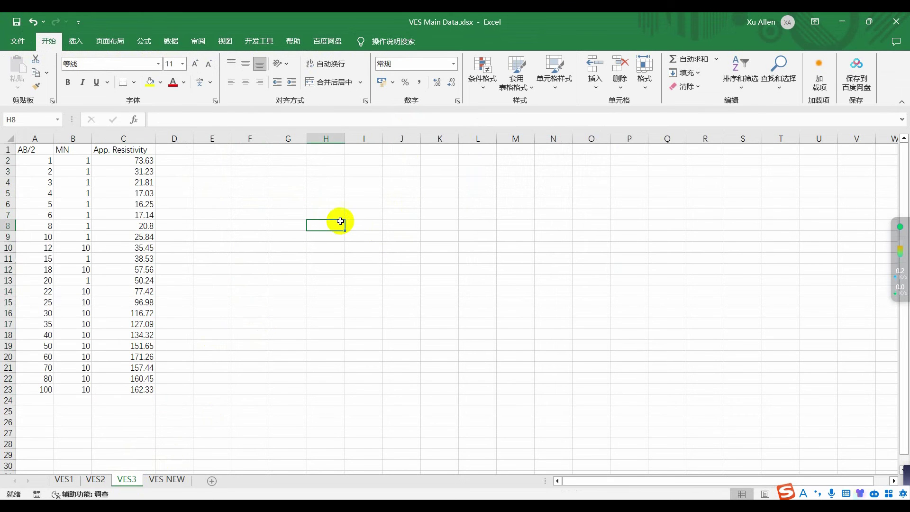
Relaunch IPI2win from the desktop and start a new, empty Schlumberger VES point table.
click(843, 22)
click(483, 166)
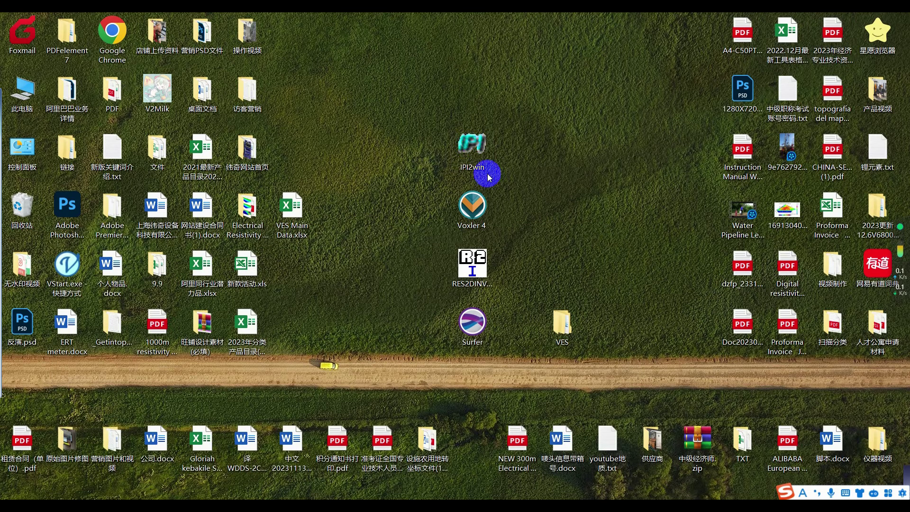
double_click(472, 144)
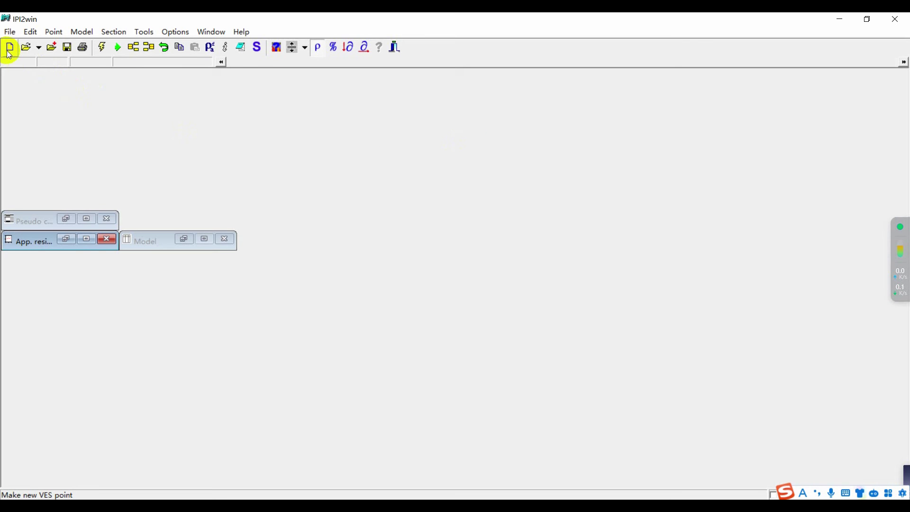
click(9, 47)
Copy the VES3 AB/2 spacings A2:A23 from Excel into the table's AB/2 column.
click(164, 497)
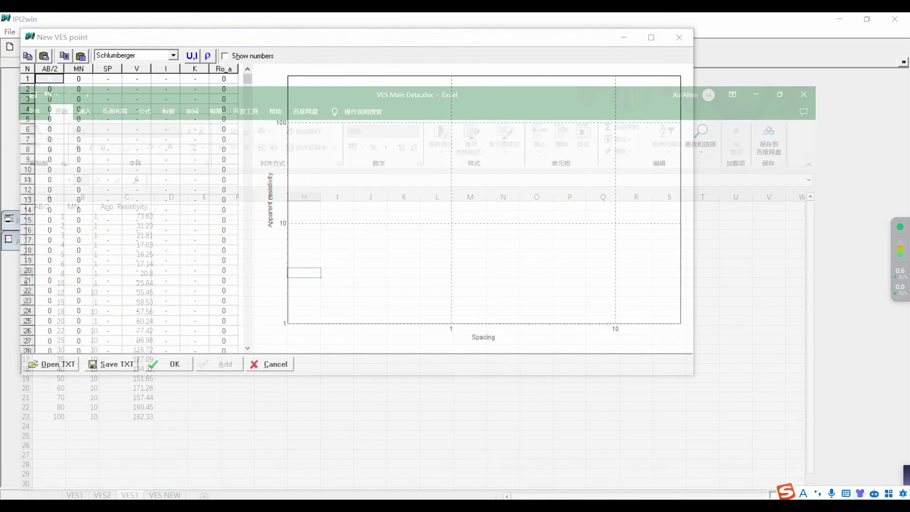
click(37, 165)
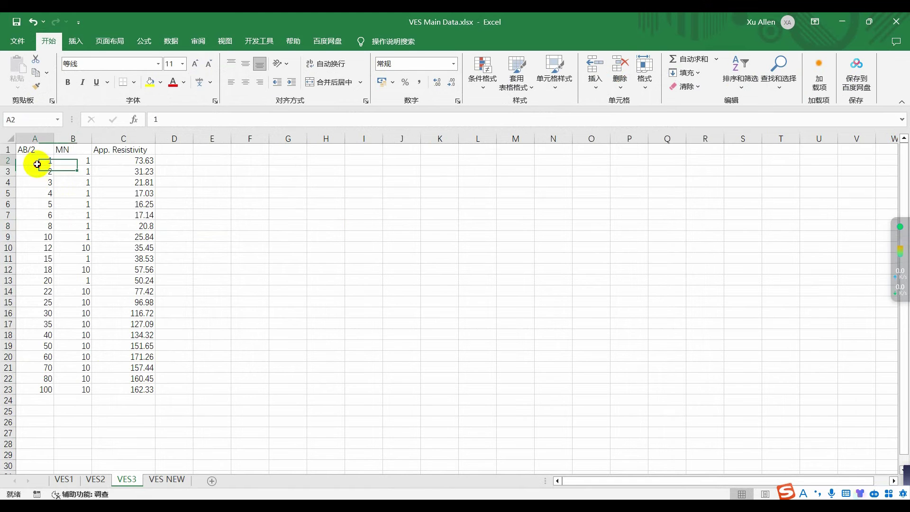
drag(38, 165, 38, 388)
key(ctrl+c)
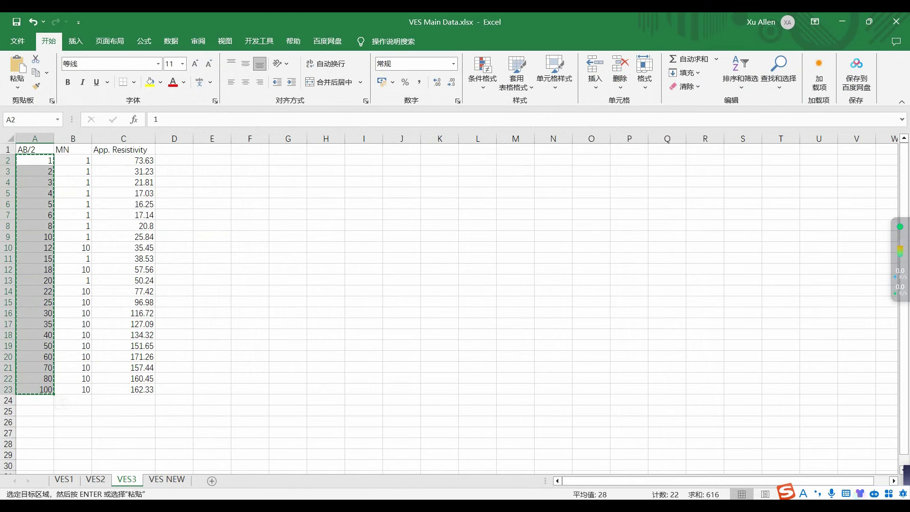
key(alt+Tab)
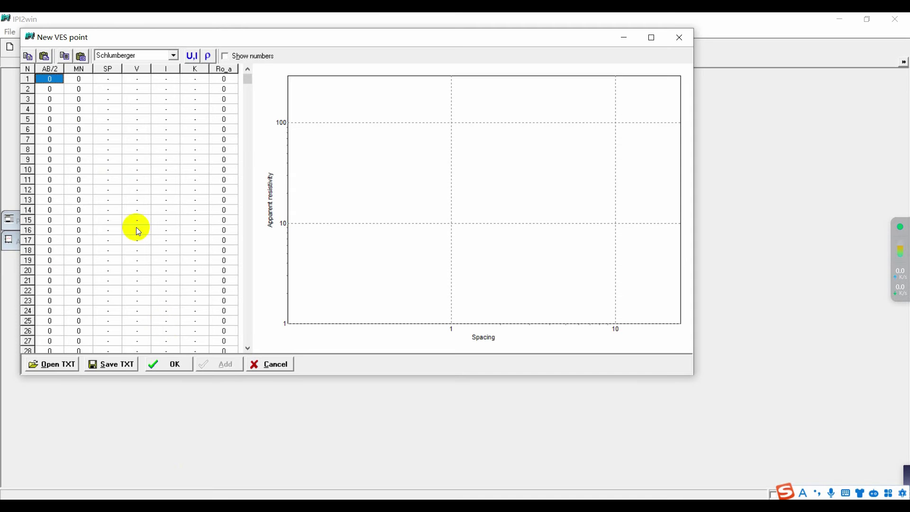
right_click(53, 86)
click(57, 100)
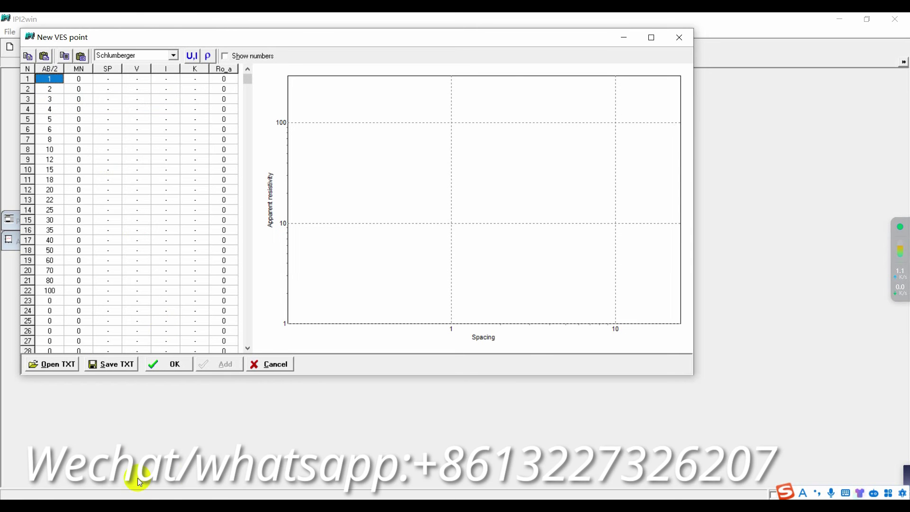
Paste the column C apparent resistivities into Ro_a, enable Show numbers, and accept the data.
key(alt+Tab)
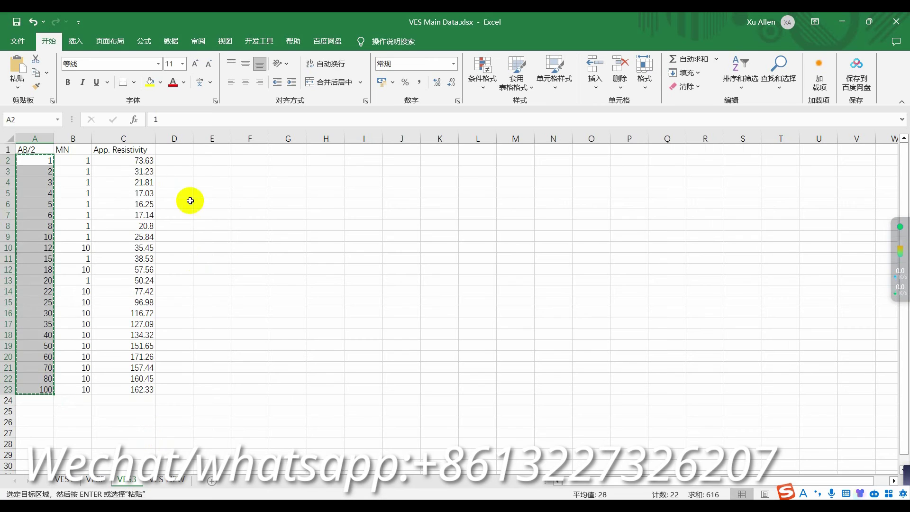
drag(138, 161, 133, 385)
key(ctrl+c)
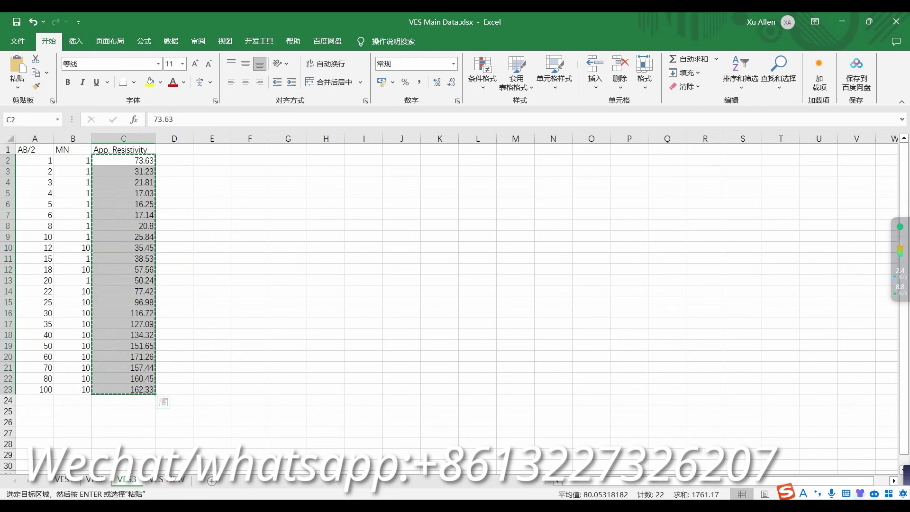
key(alt+Tab)
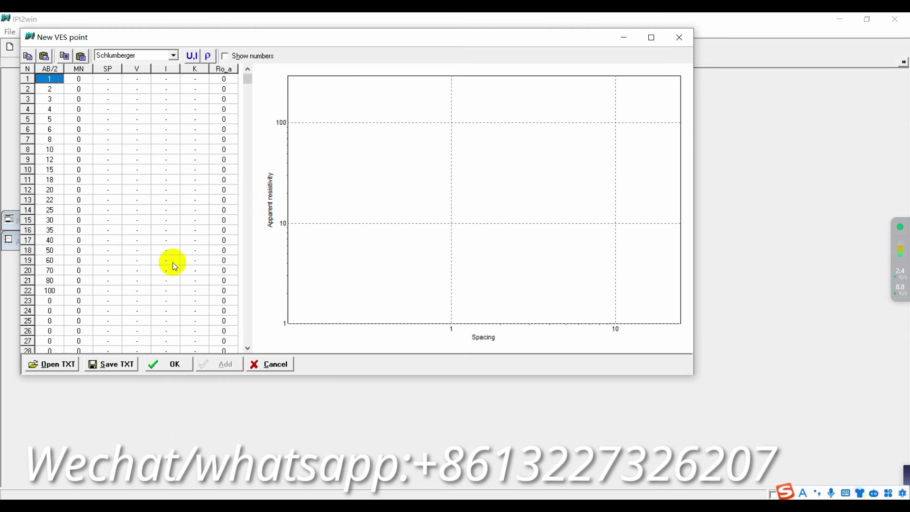
click(224, 79)
right_click(226, 79)
click(236, 98)
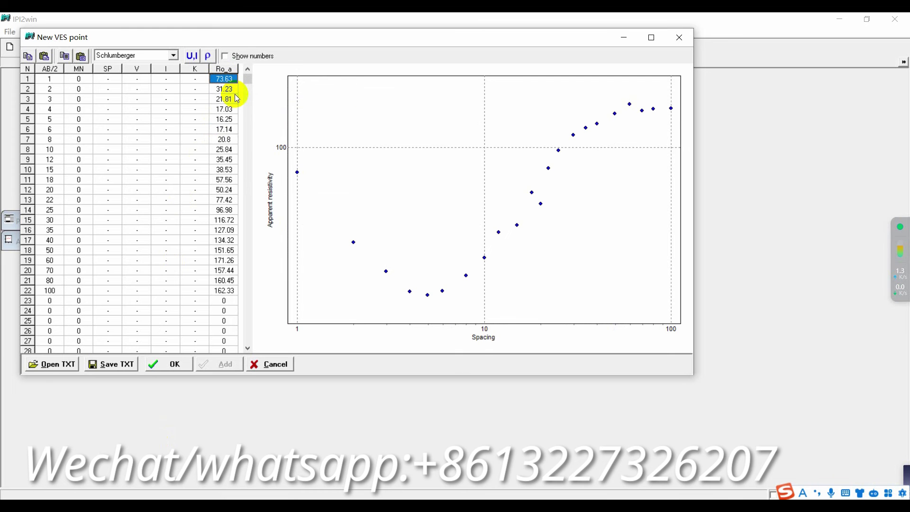
click(225, 56)
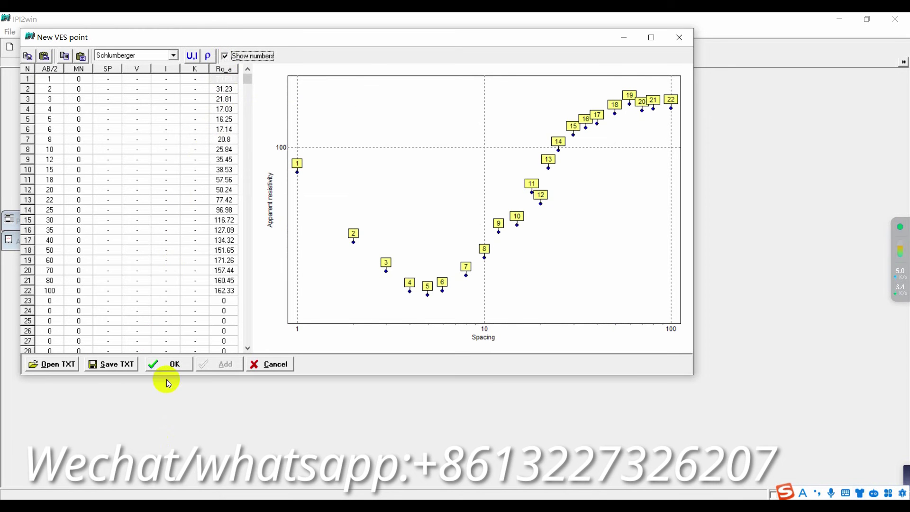
click(175, 365)
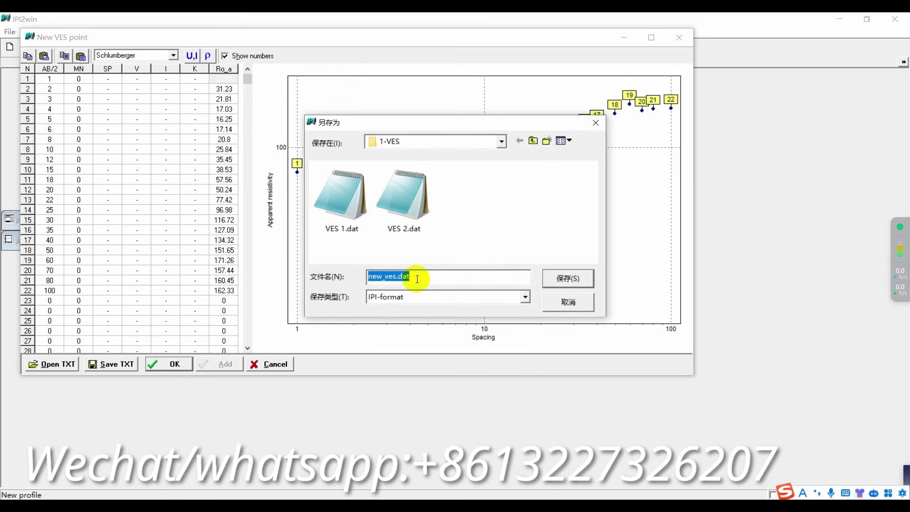
Save the new sounding as VES 3 in the 1-VES folder.
text(VES 3)
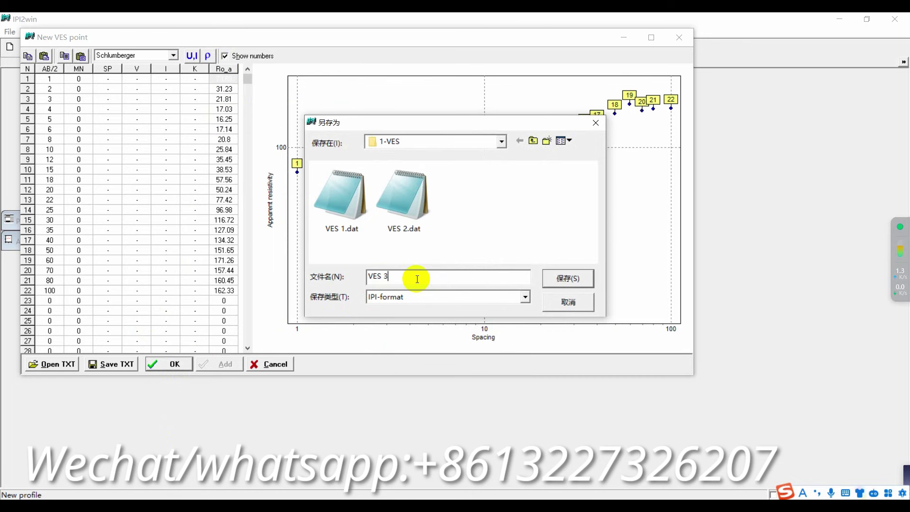
click(564, 280)
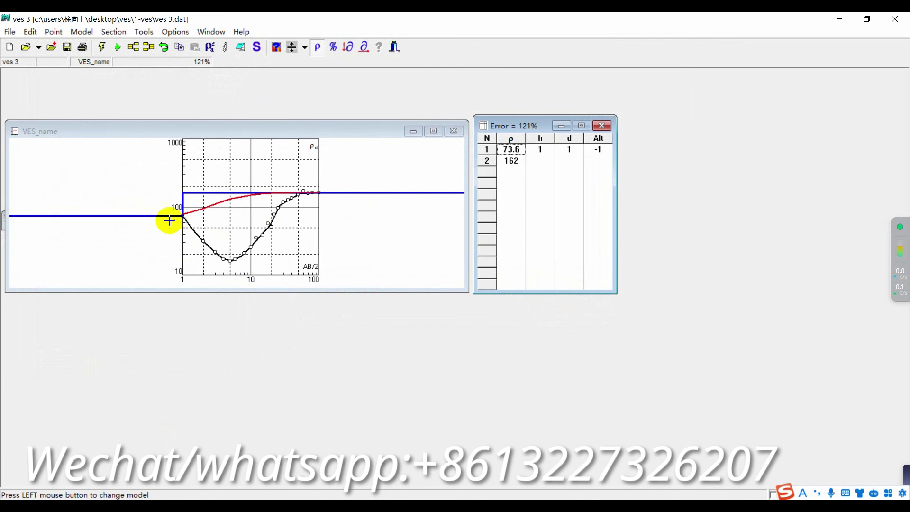
Split the VES 3 model into third and fourth layers, dragging them to follow the curve minimum.
right_click(213, 192)
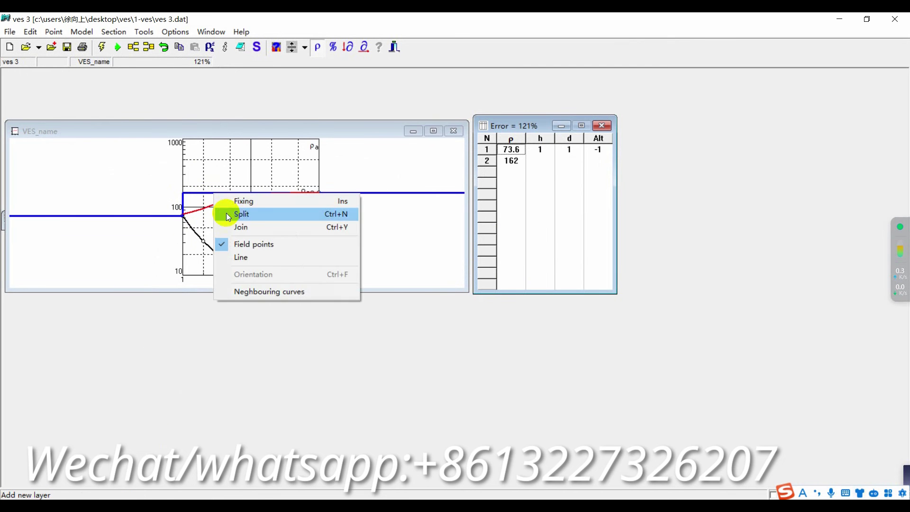
click(236, 220)
drag(212, 198, 204, 270)
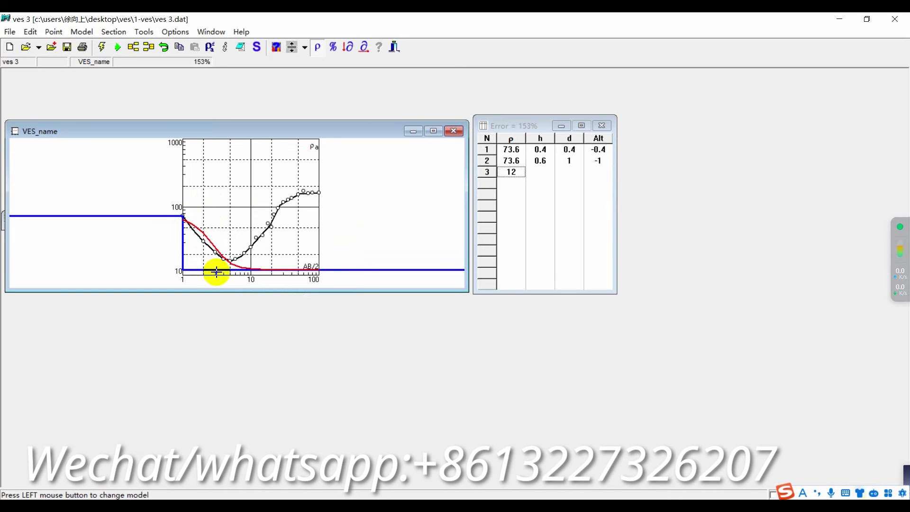
right_click(231, 274)
click(261, 293)
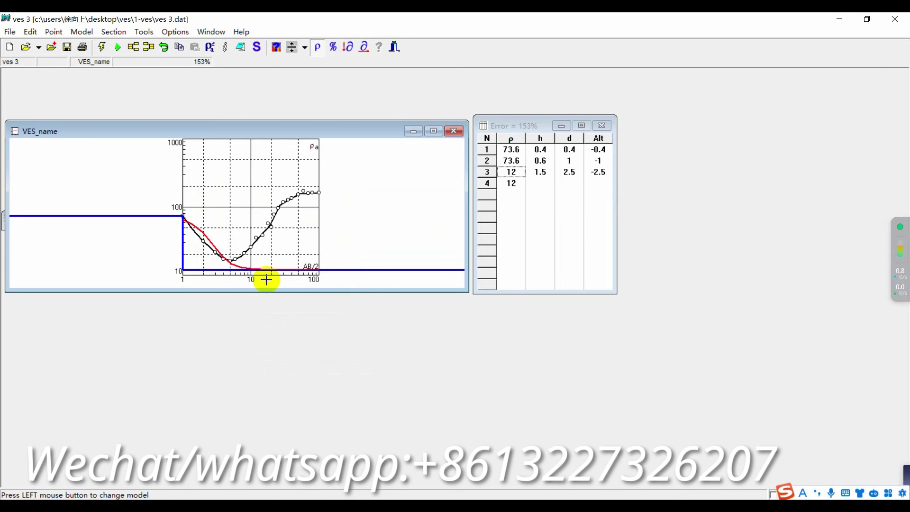
drag(247, 271, 246, 256)
Add fifth and sixth layers, raising the fifth and lowering the bottom layer's resistivity.
right_click(263, 260)
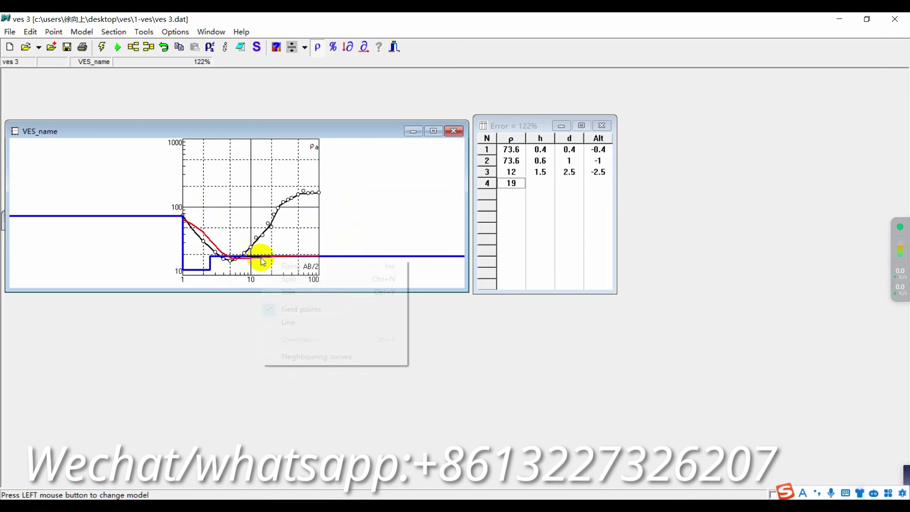
click(275, 279)
drag(262, 257, 200, 163)
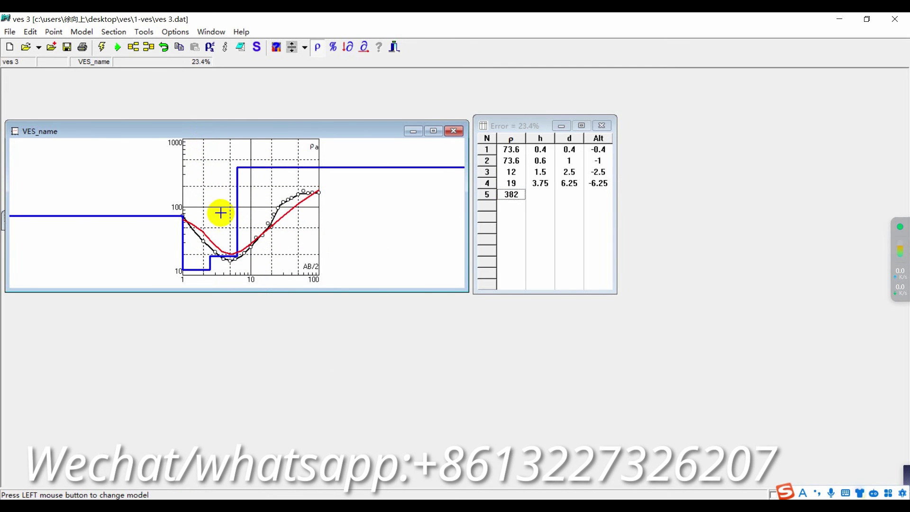
right_click(277, 223)
click(303, 243)
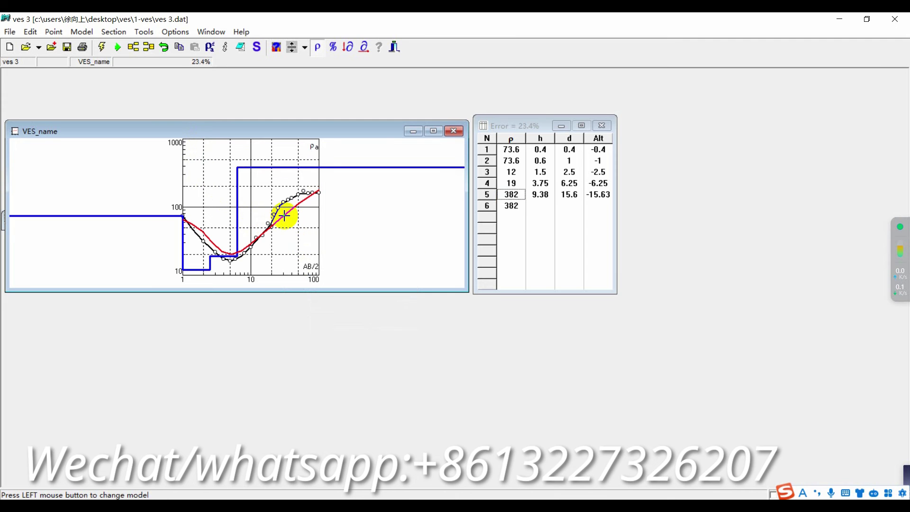
drag(284, 167, 254, 175)
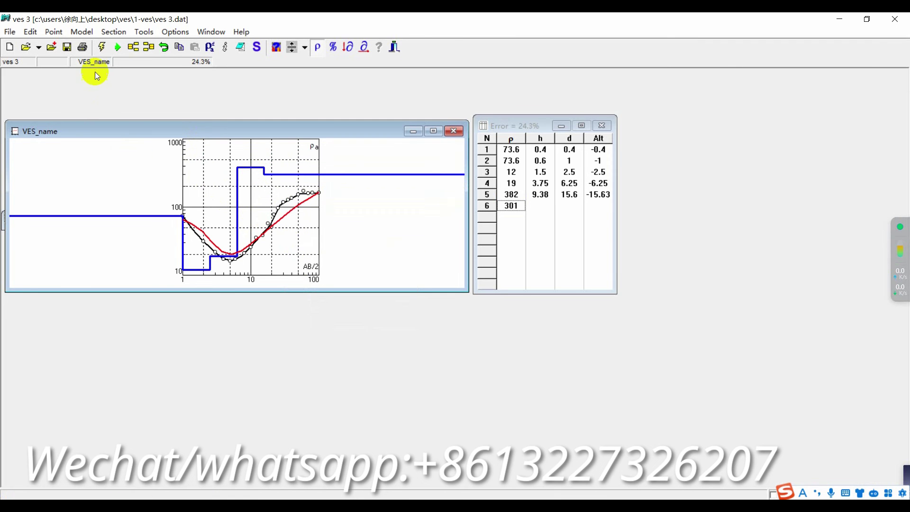
Run automatic inversion to 13.7% error, save VES 3, and relaunch IPI2win from the desktop.
click(100, 48)
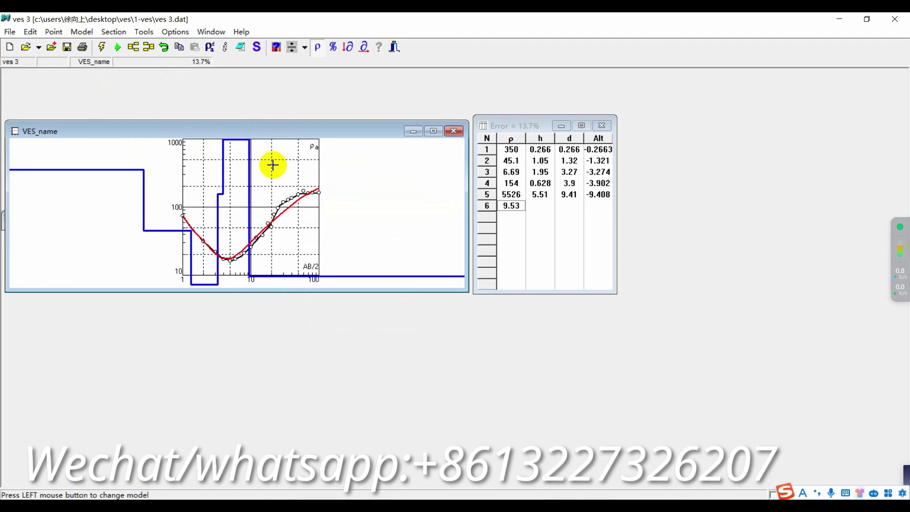
click(67, 48)
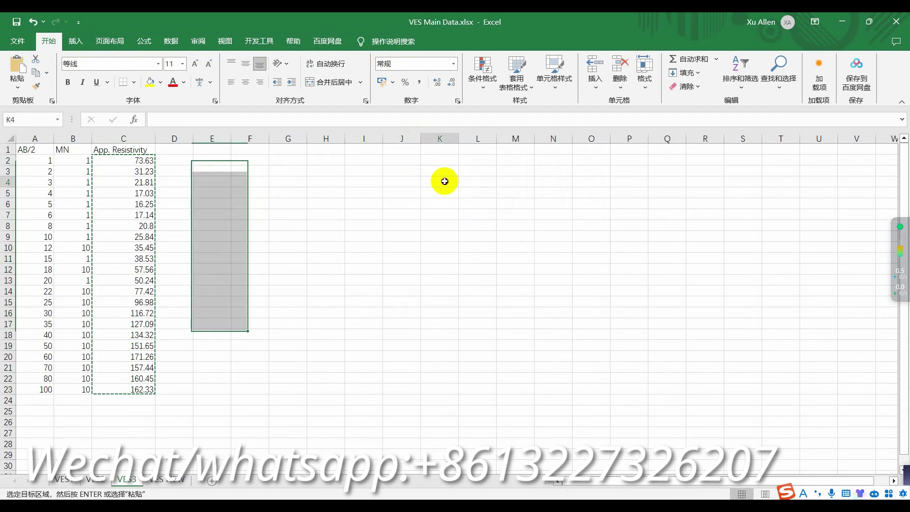
click(553, 191)
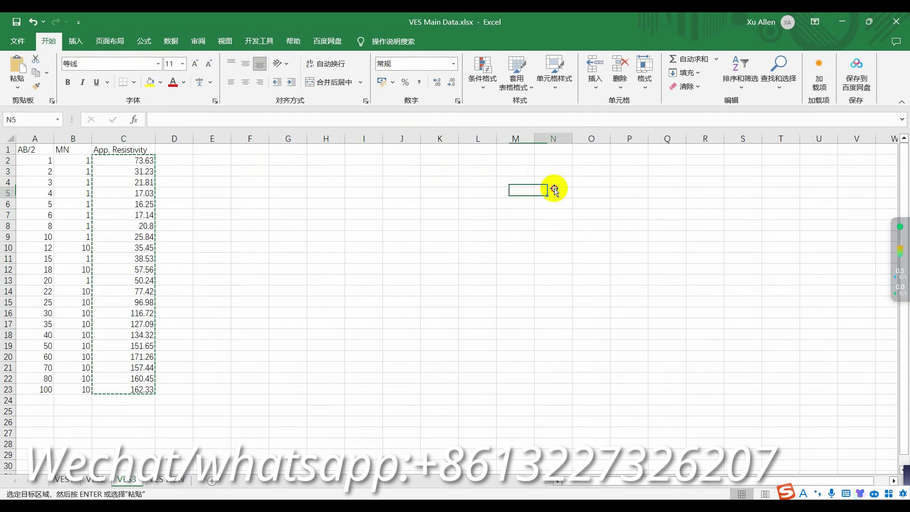
click(834, 25)
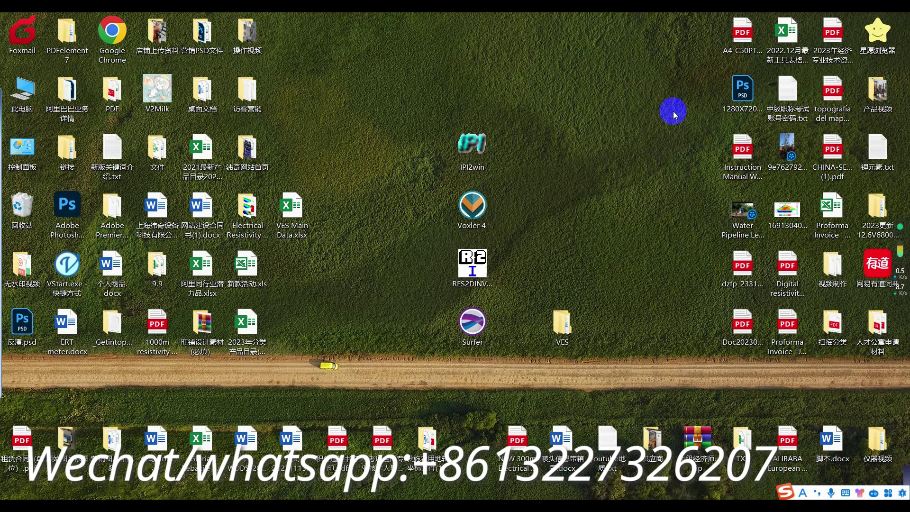
double_click(472, 150)
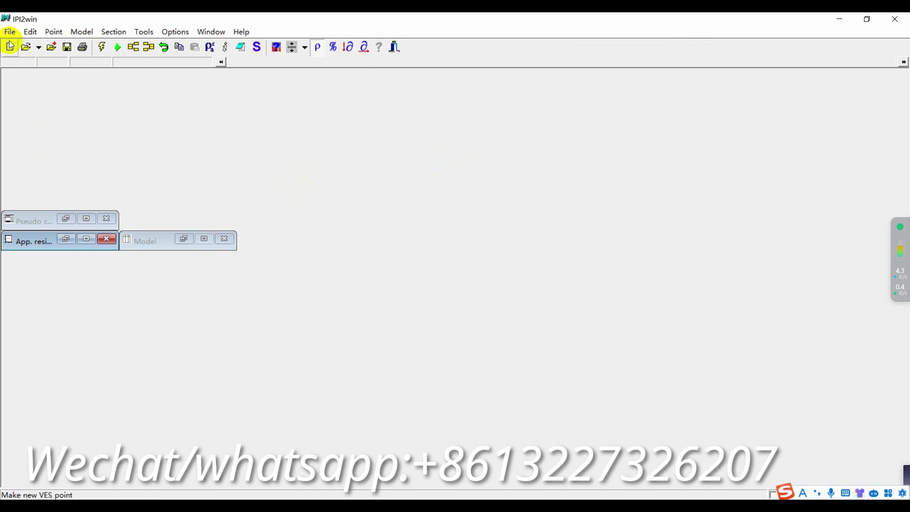
Load VES 1.dat from the File menu.
click(9, 32)
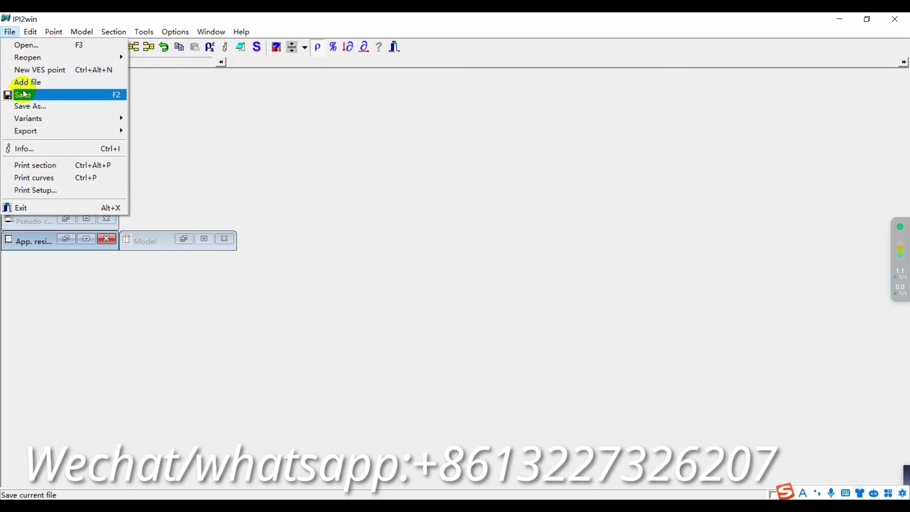
click(29, 86)
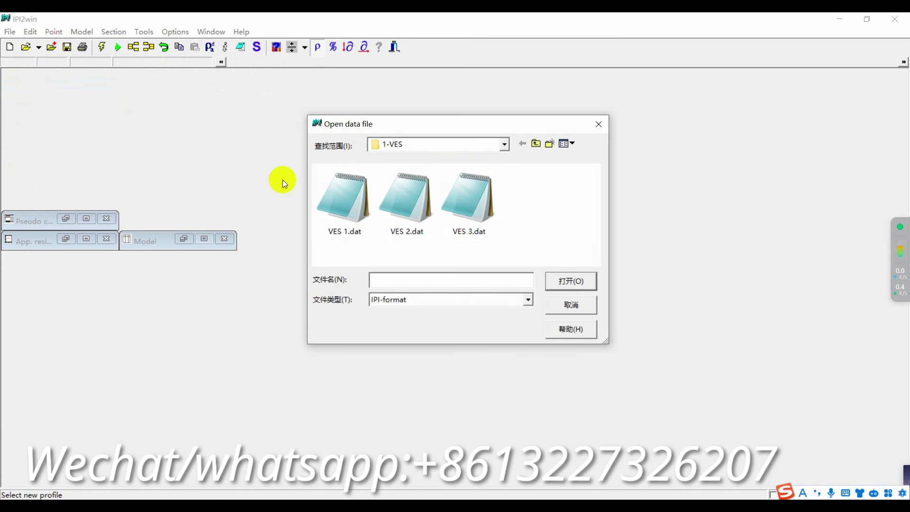
click(356, 207)
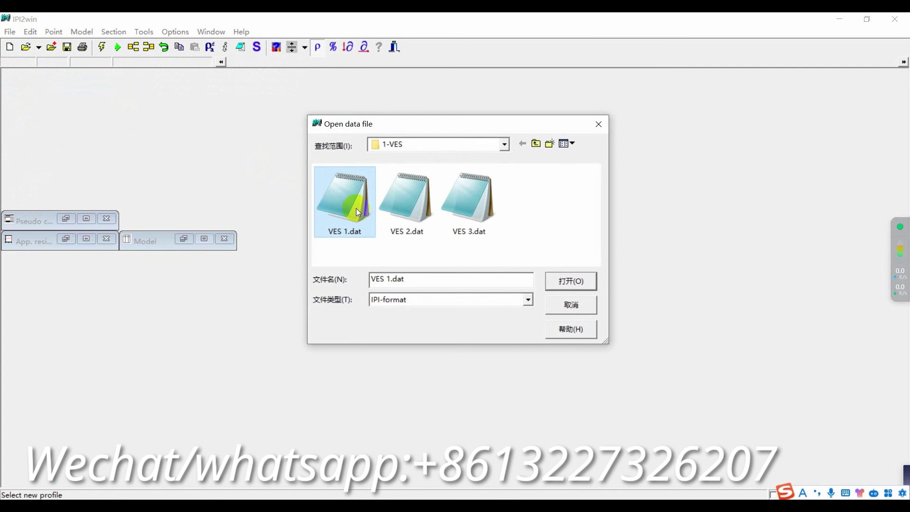
click(566, 278)
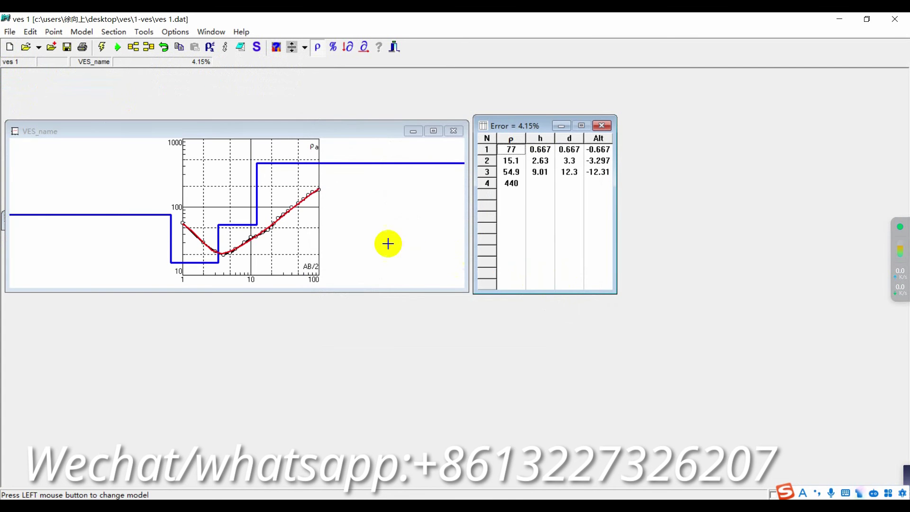
Add VES 2.dat to VES 1 to form a united profile.
click(11, 33)
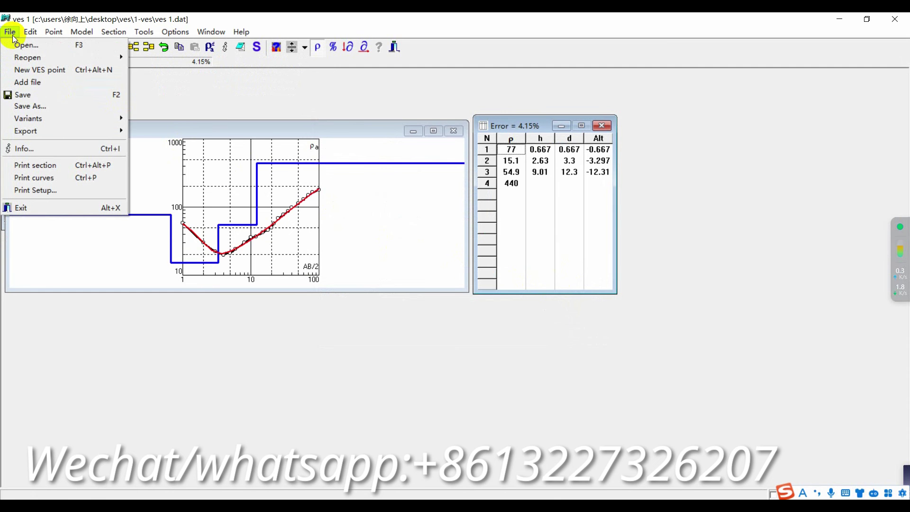
click(38, 81)
click(405, 212)
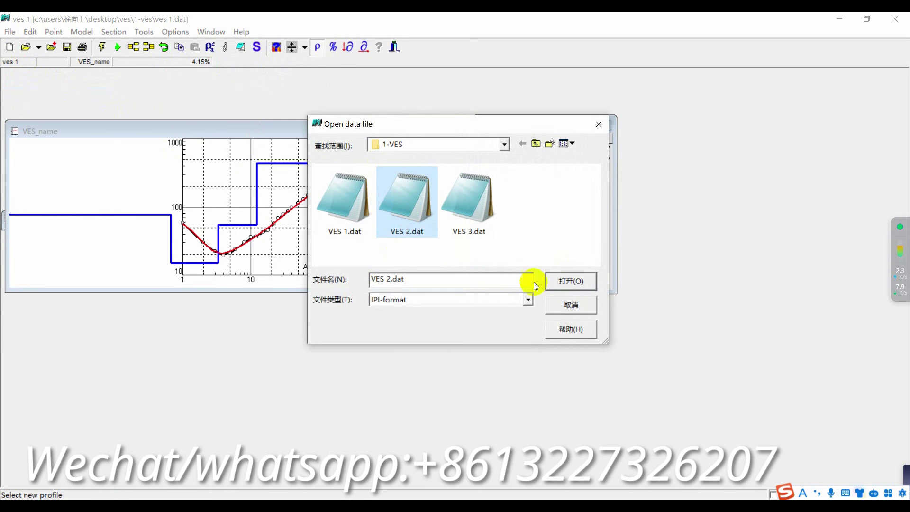
click(575, 283)
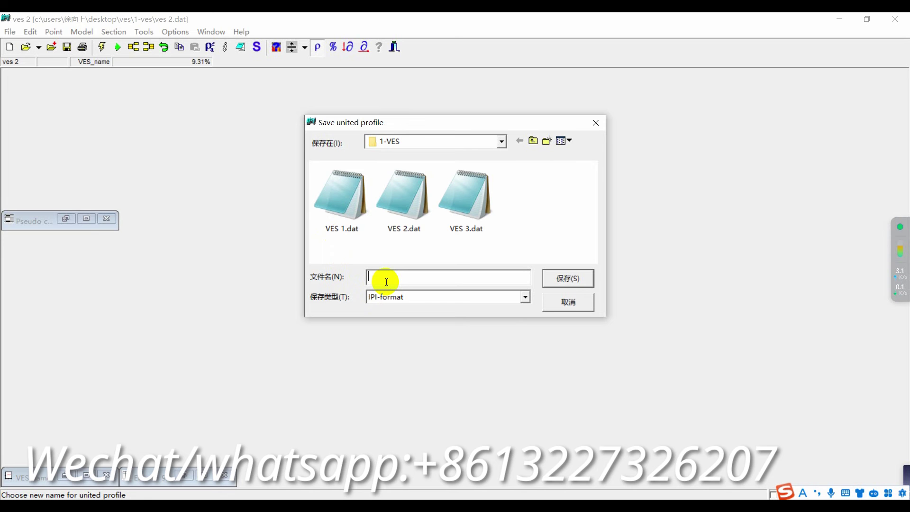
Name the united profile 'Pseudo sections' and save it as pseudo sections.dat.
text(seu)
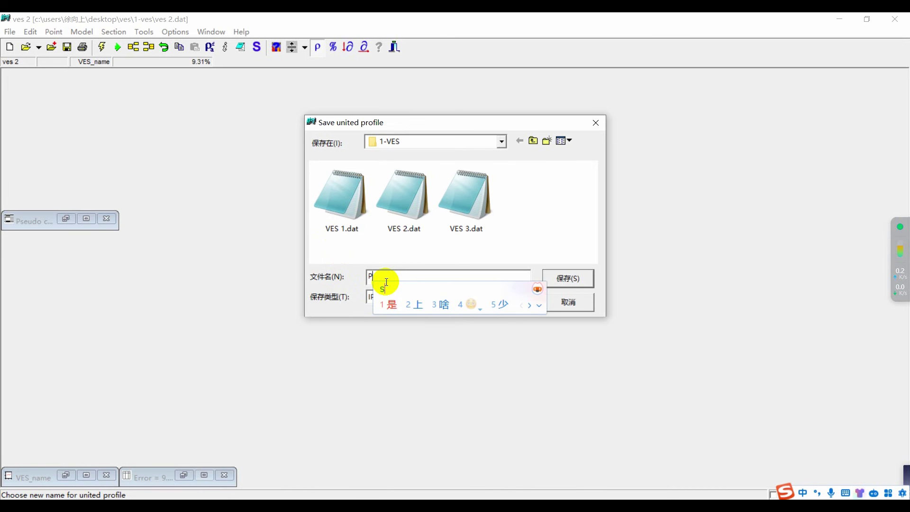
text(do)
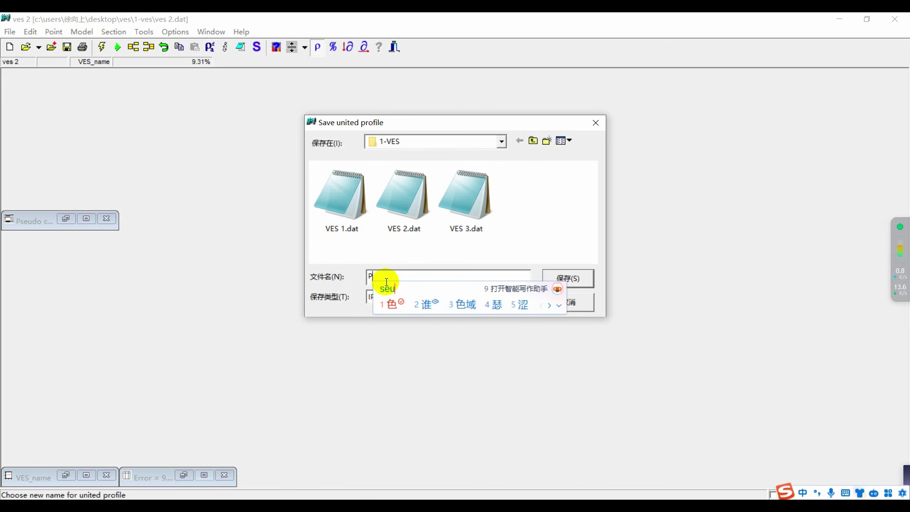
key(shift)
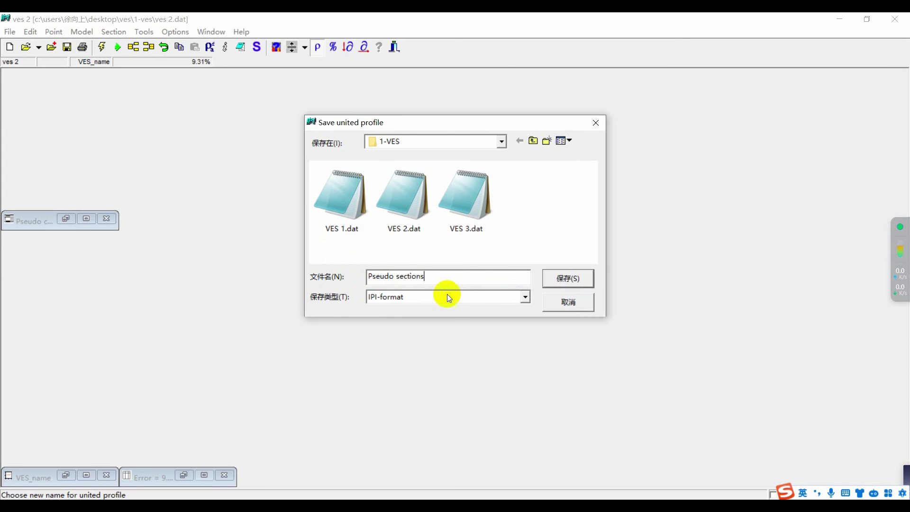
click(561, 280)
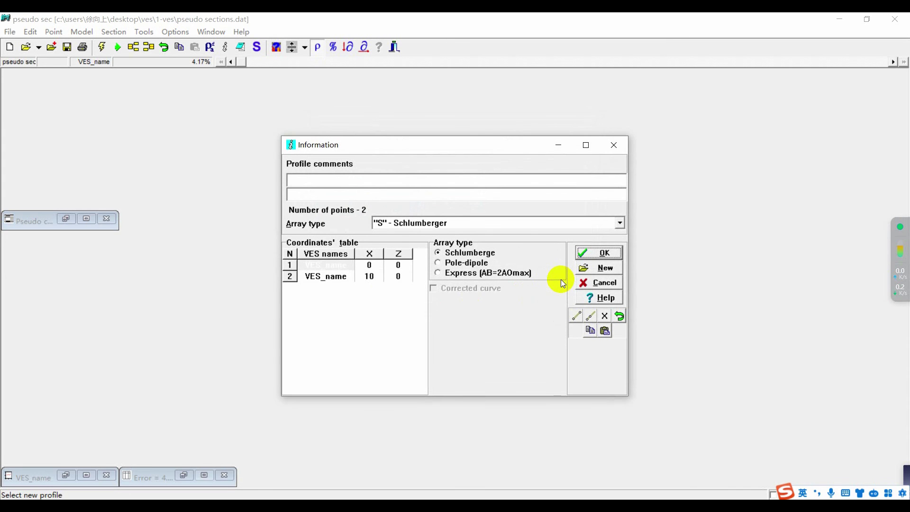
Rename the soundings VES 1 and VES 2 and set VES 2's X coordinate to 50.
click(346, 264)
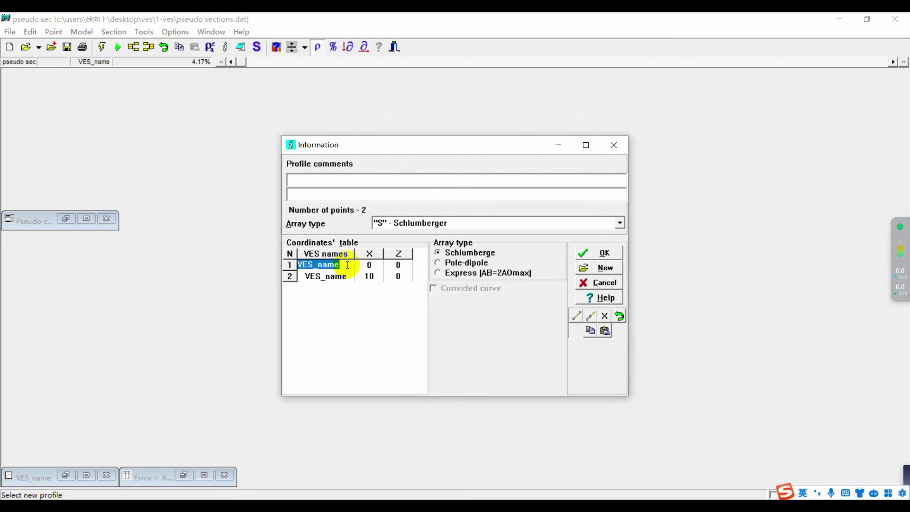
text(VES)
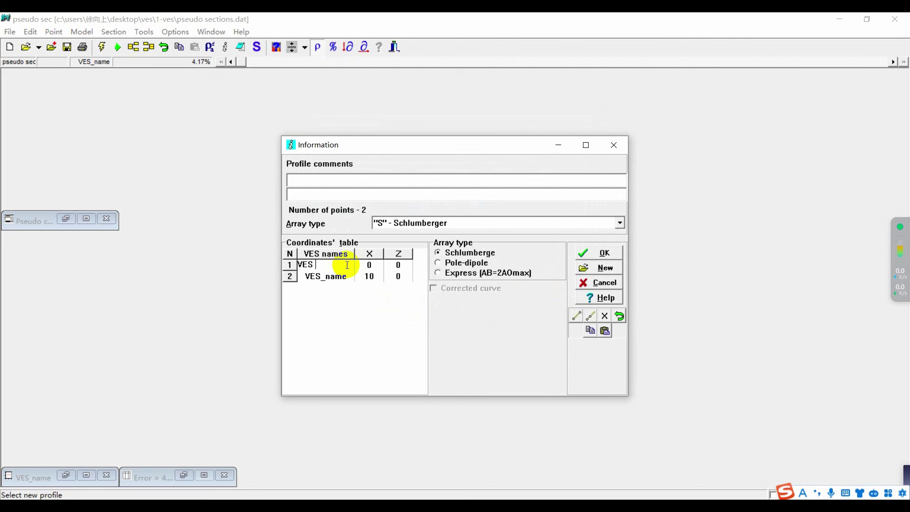
text( 1)
click(343, 277)
text(V)
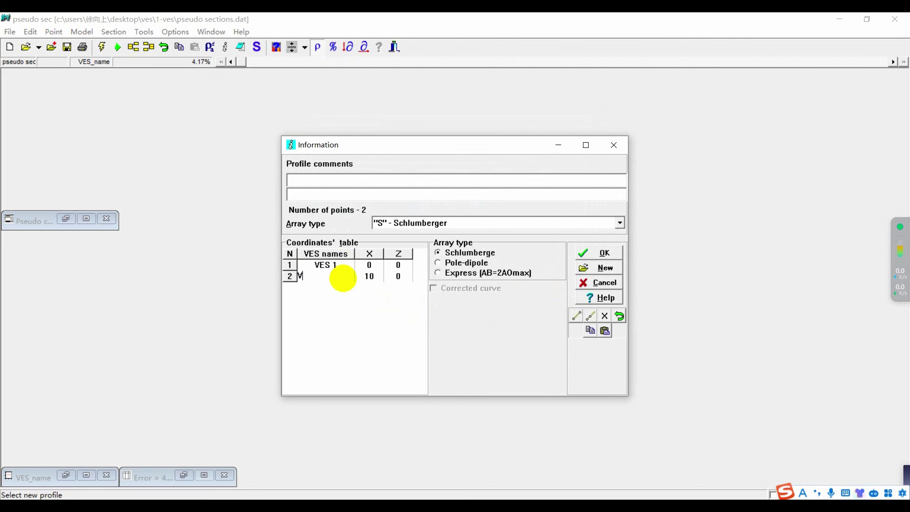
text(ES 2)
click(375, 281)
click(374, 278)
text(5)
key(Return)
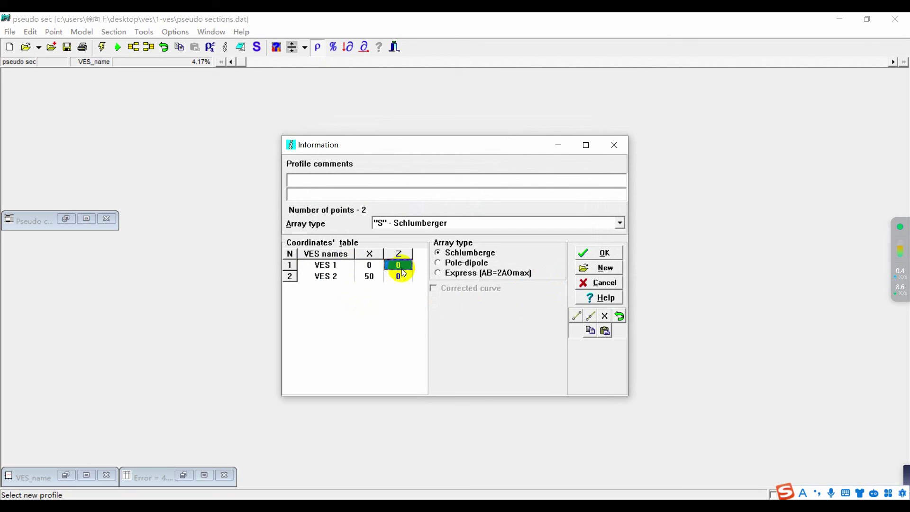
Set both soundings' Z to 100 and confirm to display the pseudo and resistivity sections.
click(403, 268)
text(00)
click(399, 278)
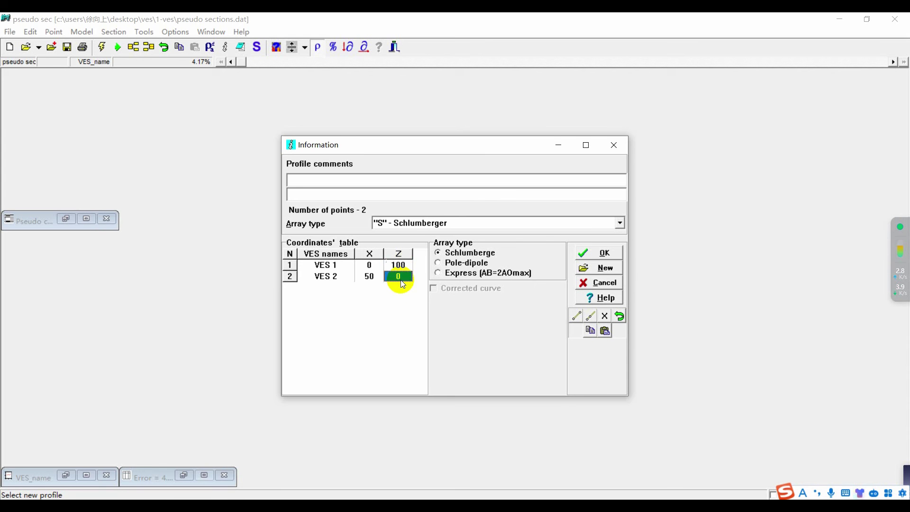
click(400, 280)
text(100)
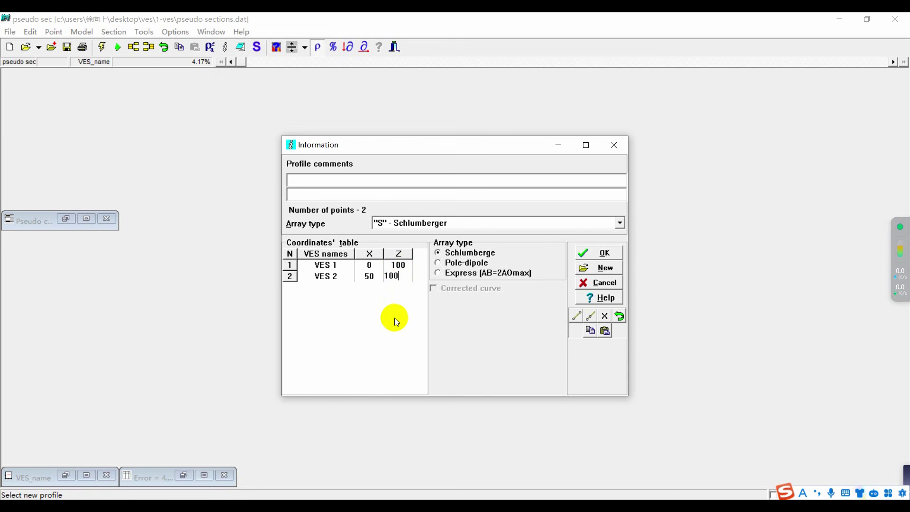
click(601, 255)
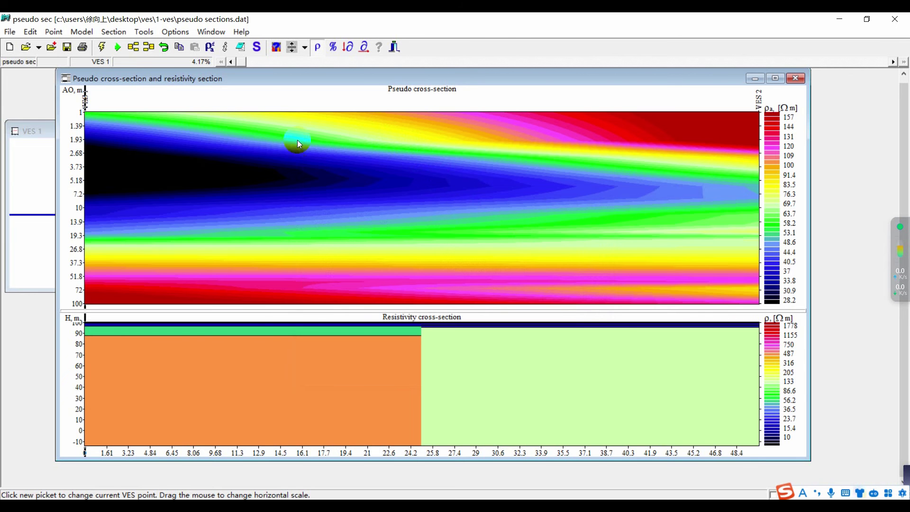
Add VES 3.dat to the profile and overwrite pseudo sections.dat with the three-point version.
click(10, 32)
click(21, 82)
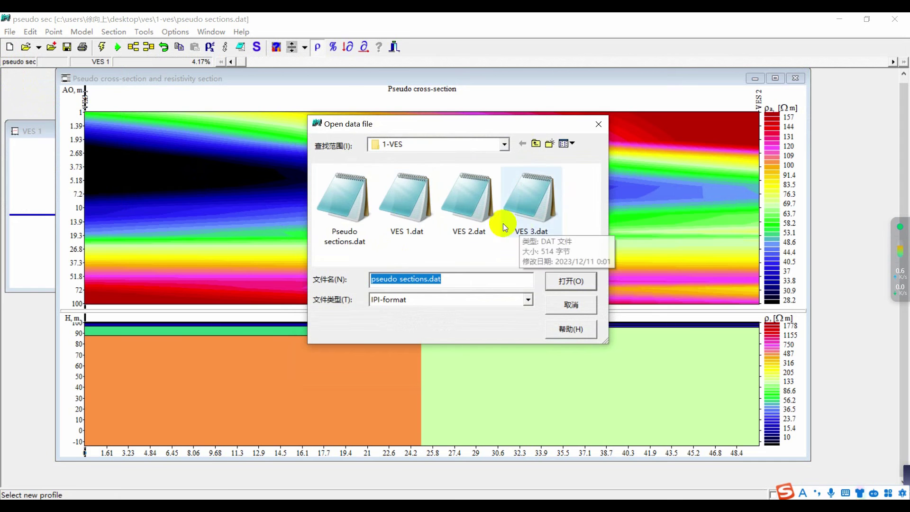
click(531, 216)
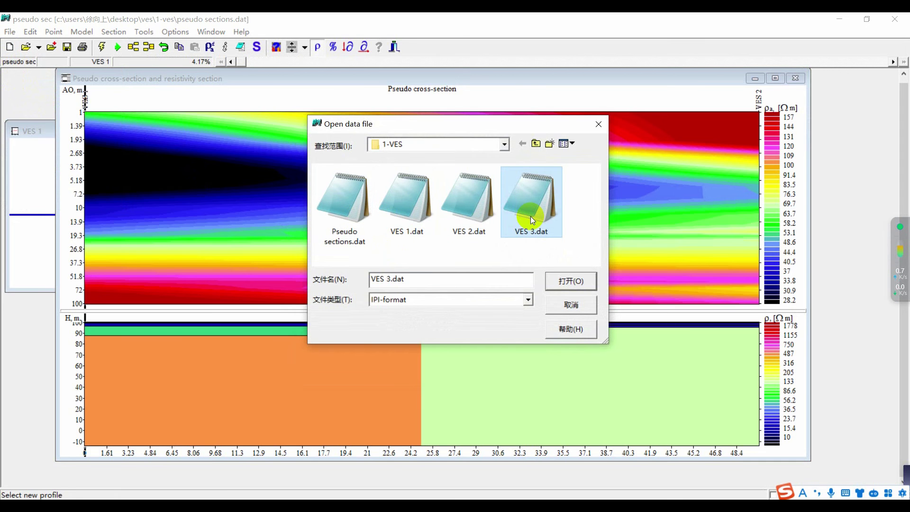
click(562, 283)
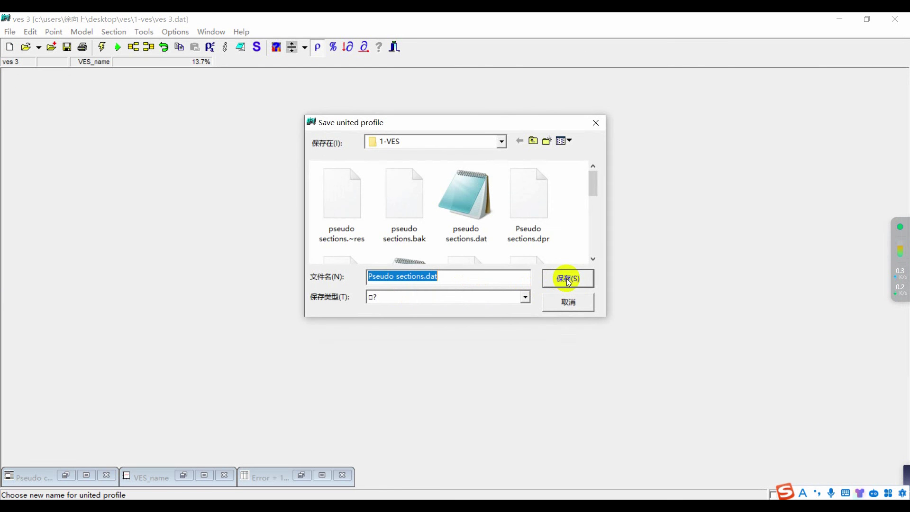
click(569, 281)
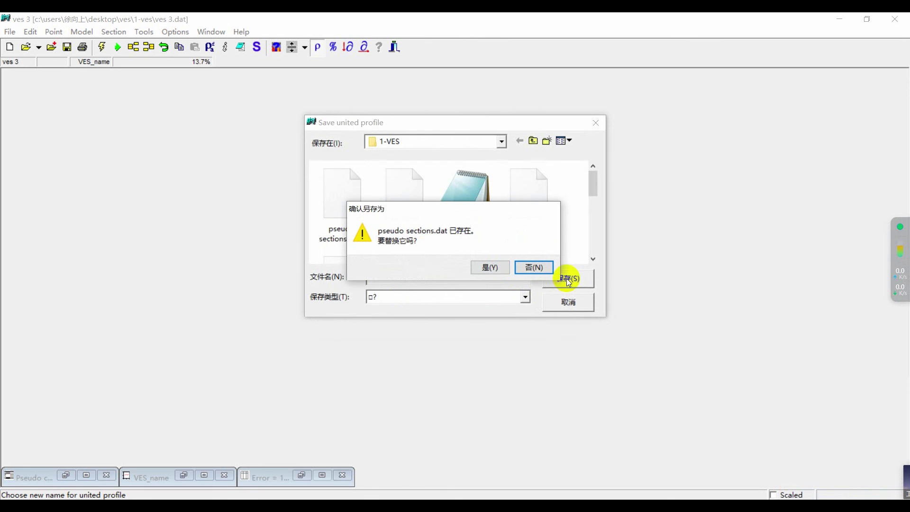
click(490, 267)
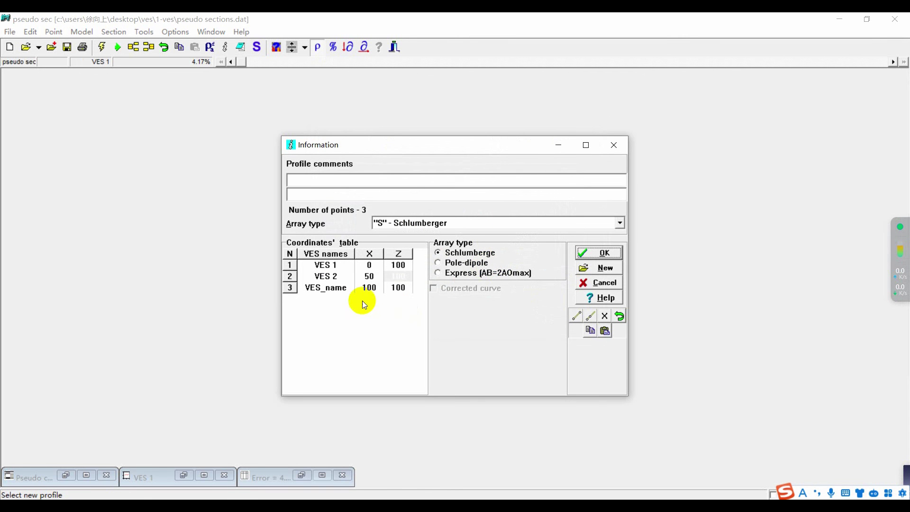
Name the third sounding VES 3 and redraw the sections across all three soundings.
click(345, 289)
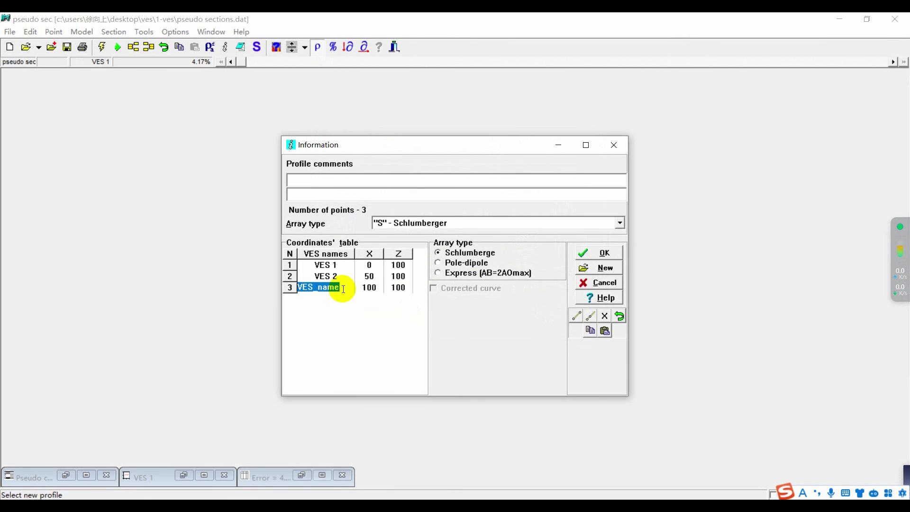
text(VE)
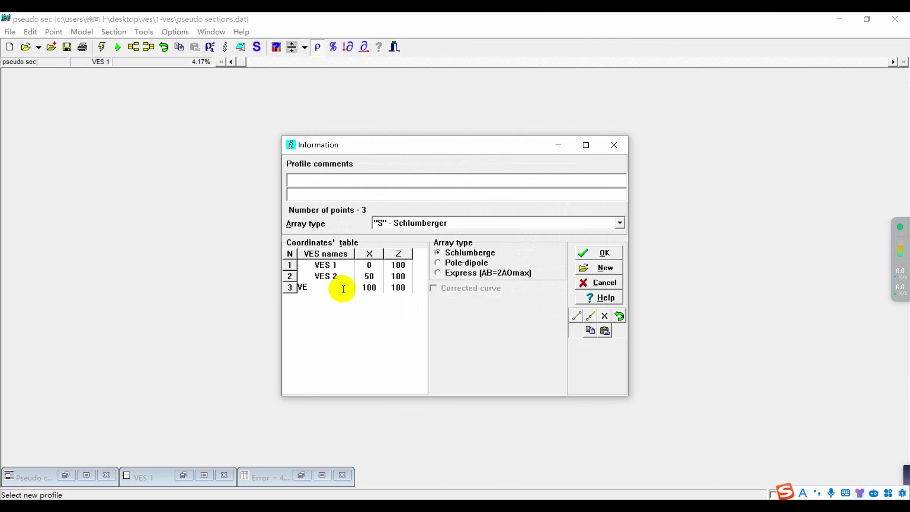
text(S 3)
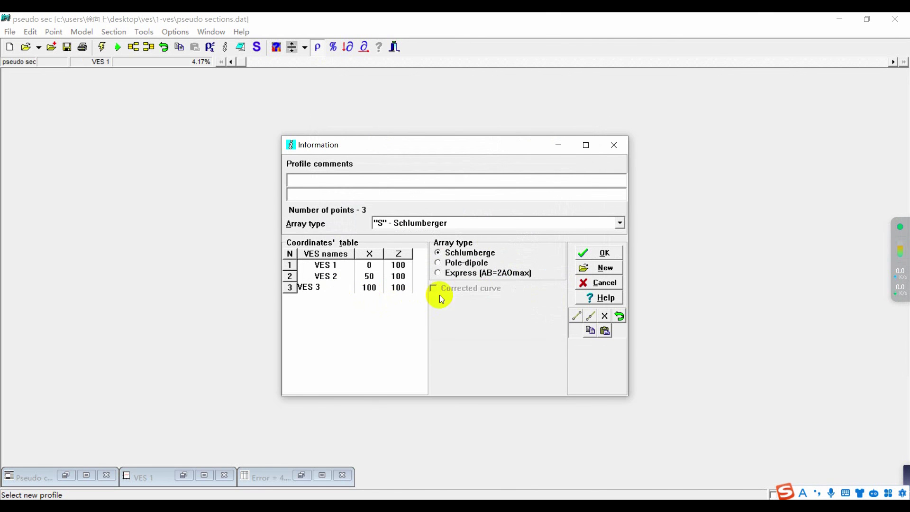
click(327, 180)
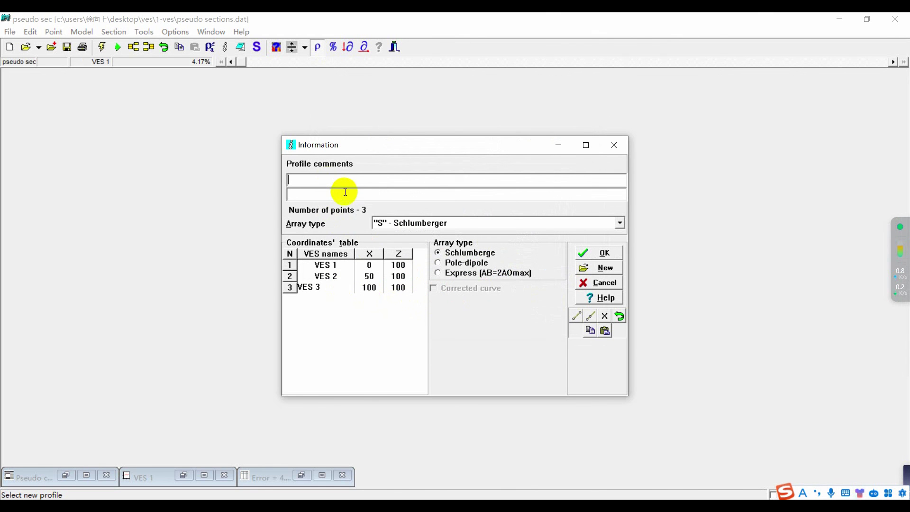
click(342, 196)
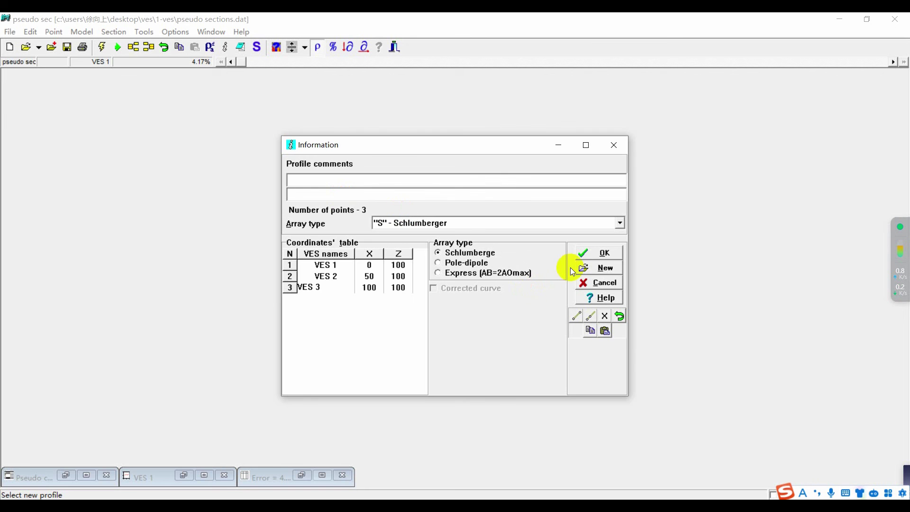
click(590, 253)
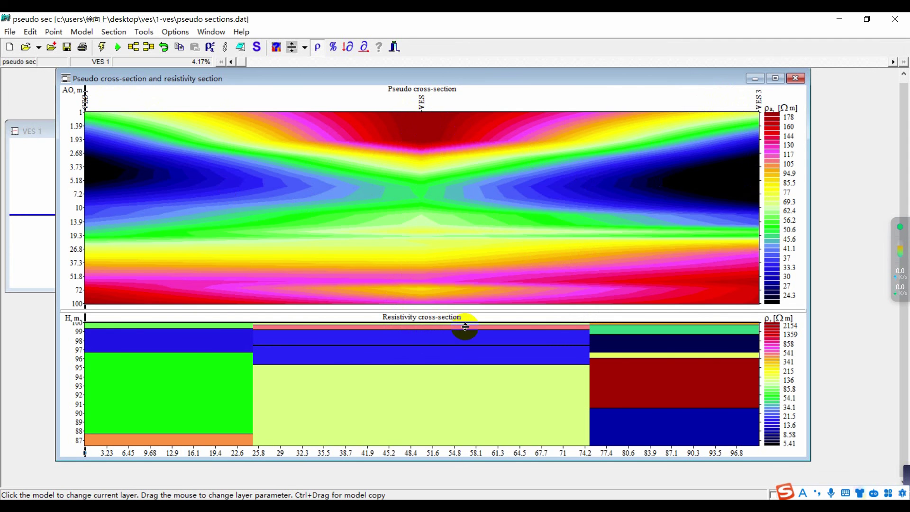
Open the BMP export dialog for the sections window from File > Export.
click(9, 36)
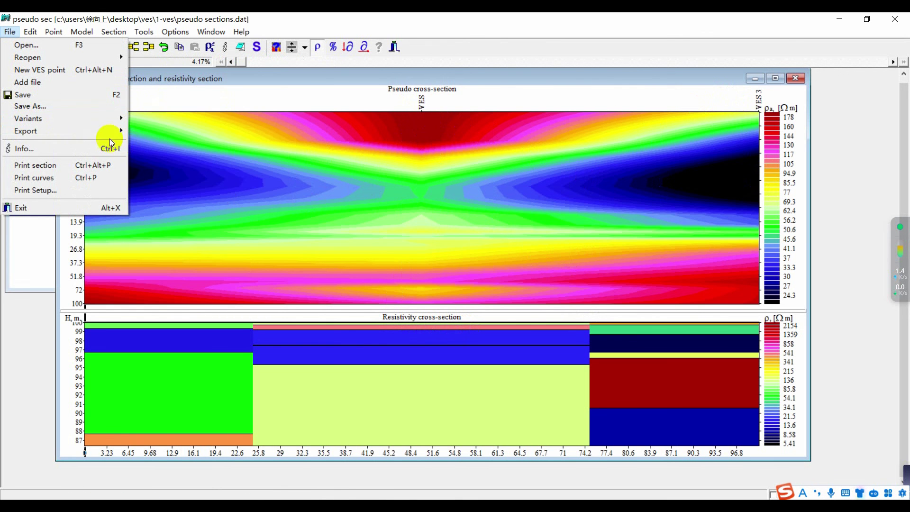
mouse_move(90, 135)
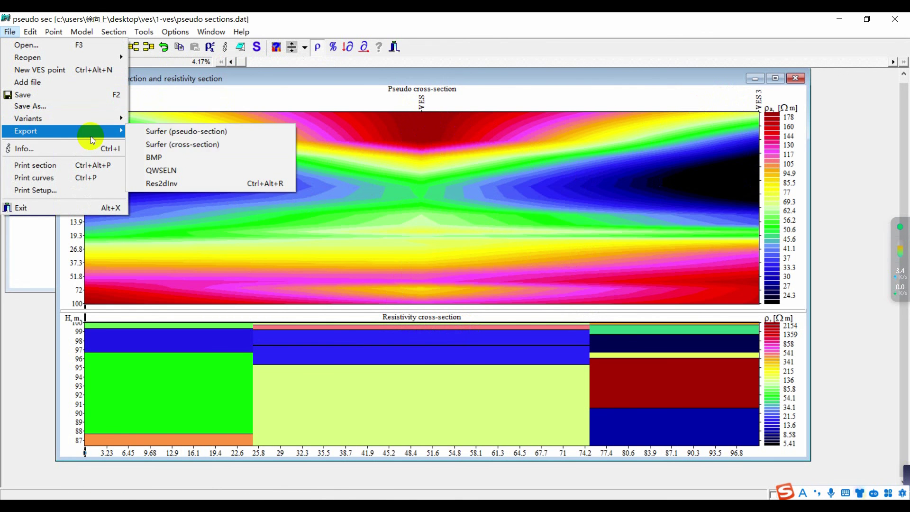
click(167, 157)
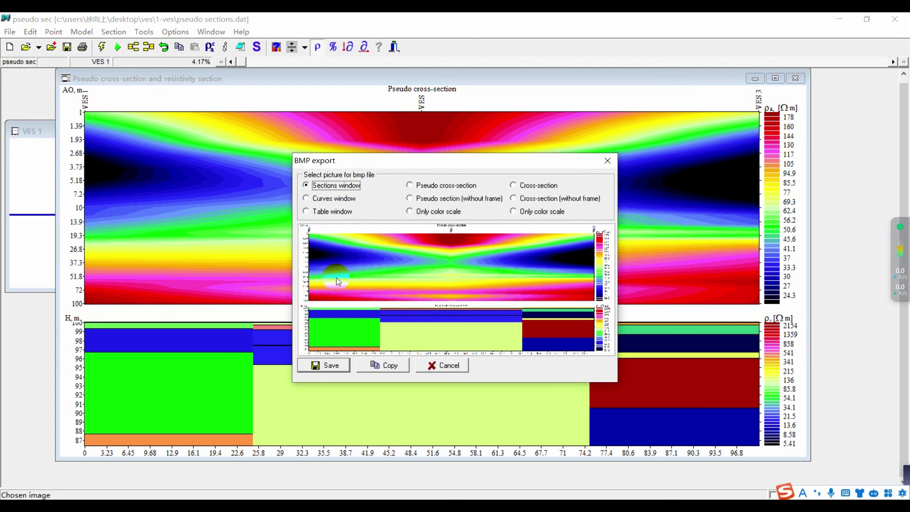
Save the sections window picture as pseudo sections-R.bmp in the 1-VES folder.
click(330, 366)
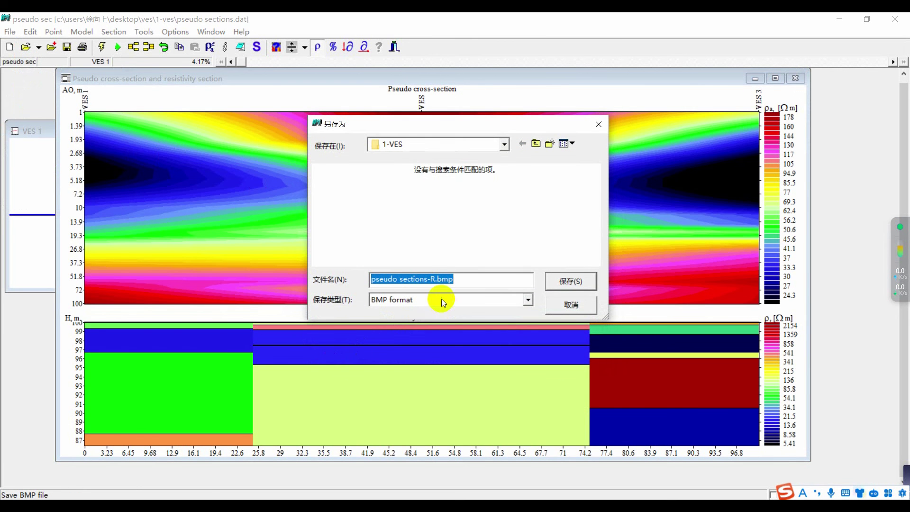
click(587, 283)
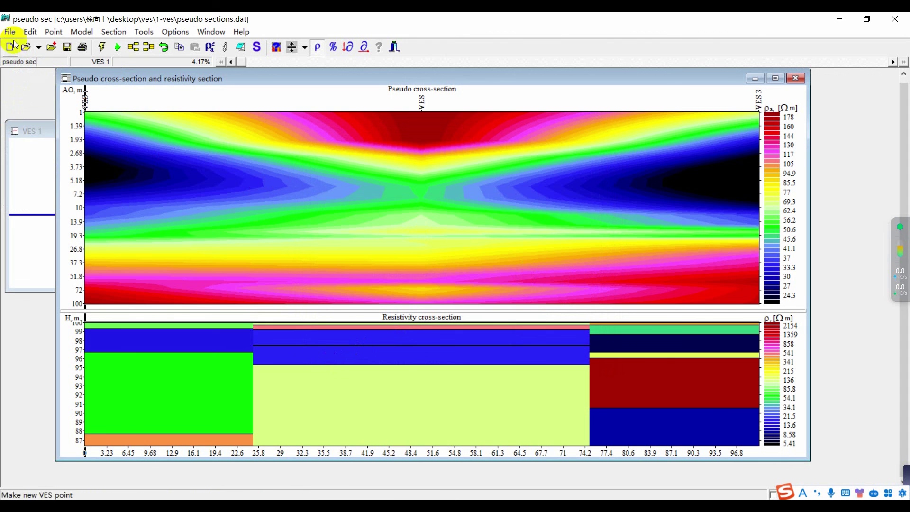
Export the cross-section for Surfer as the ASCII file pseudo sections Surfer.txt.
click(10, 33)
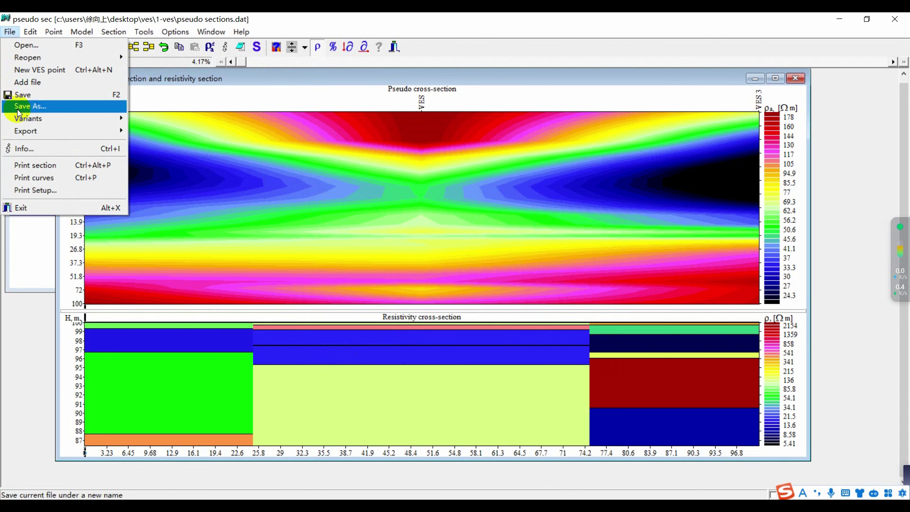
mouse_move(30, 132)
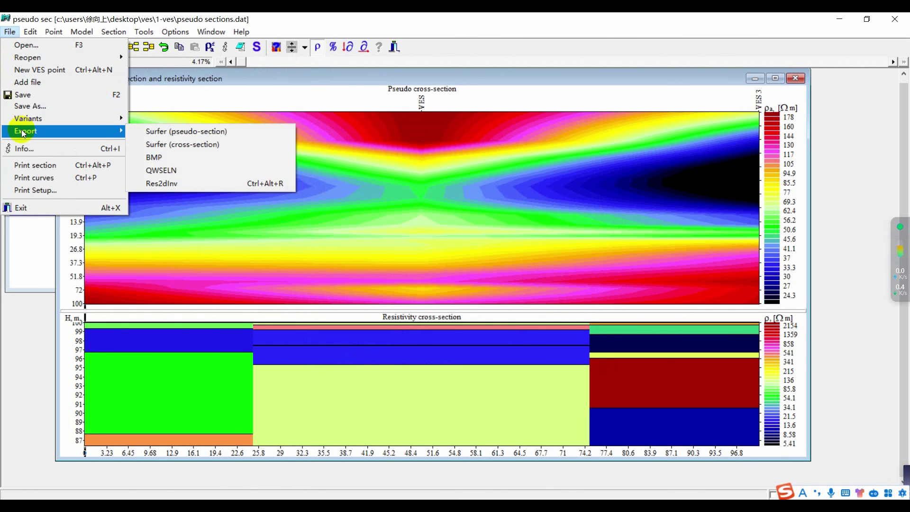
click(187, 144)
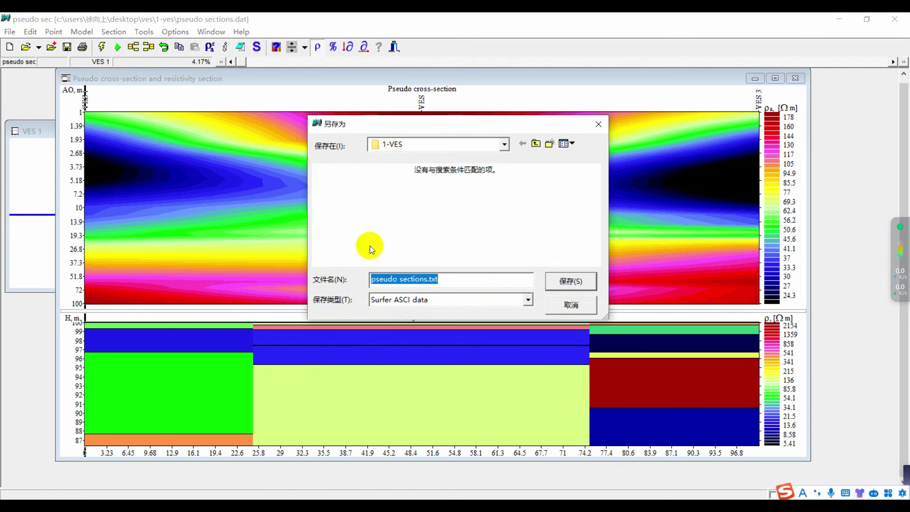
click(388, 279)
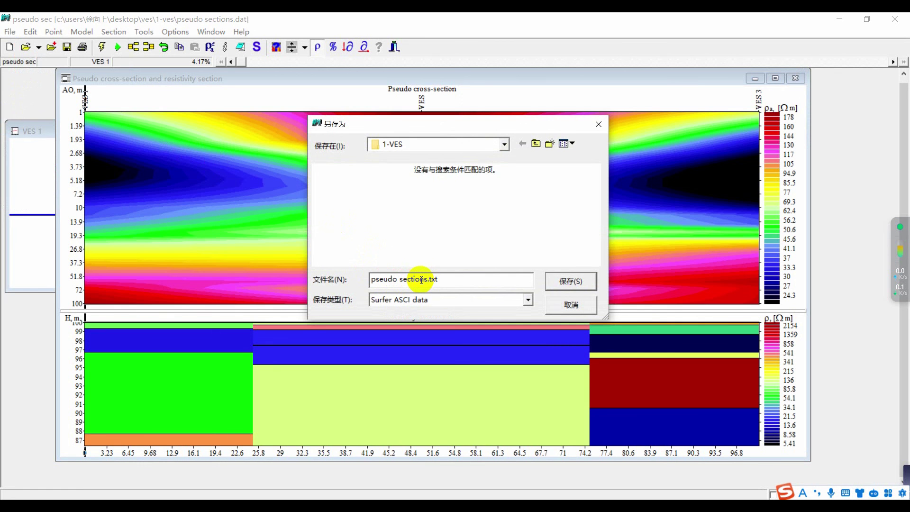
text(Su)
key(shift)
text(rfer)
click(583, 281)
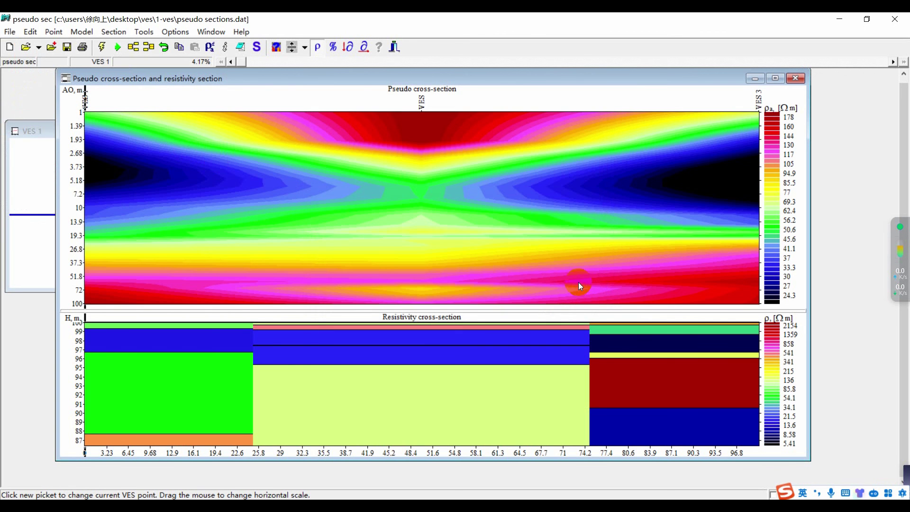
Minimize the pseudo cross-section and IPI2win windows, then launch Surfer from its desktop shortcut.
click(797, 78)
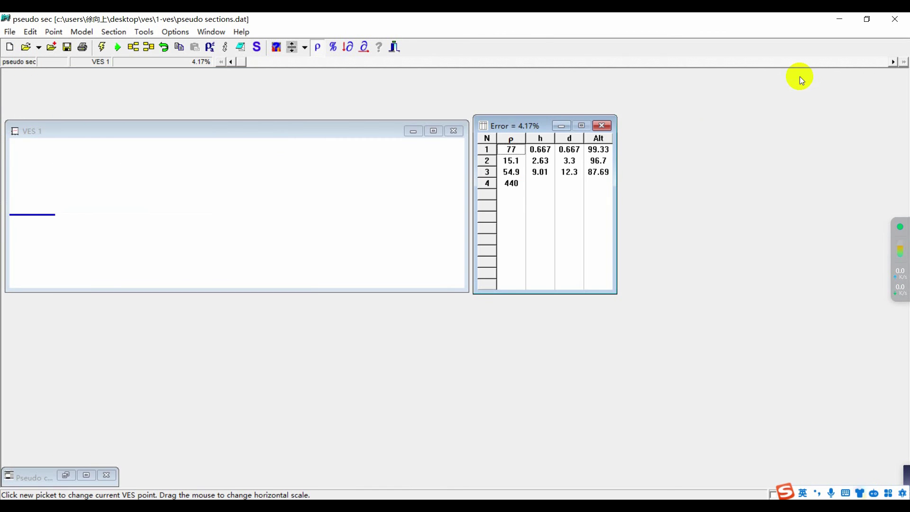
click(835, 20)
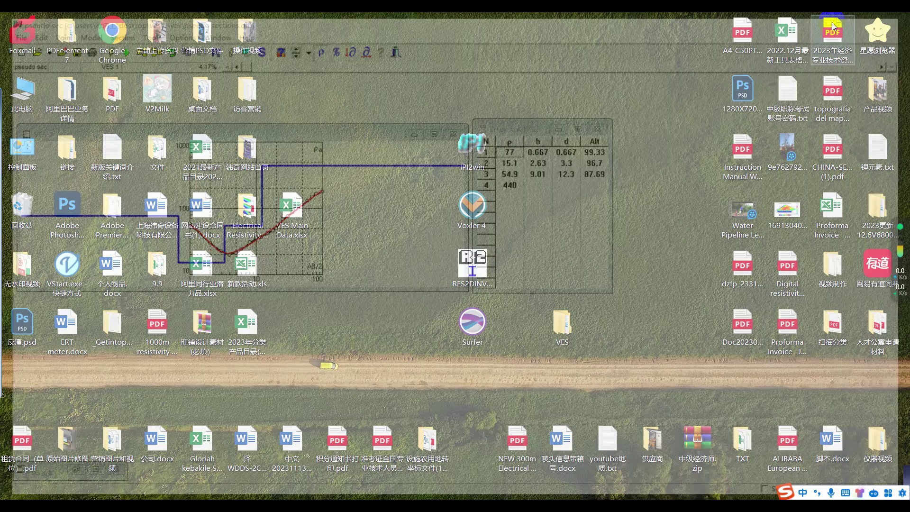
click(478, 326)
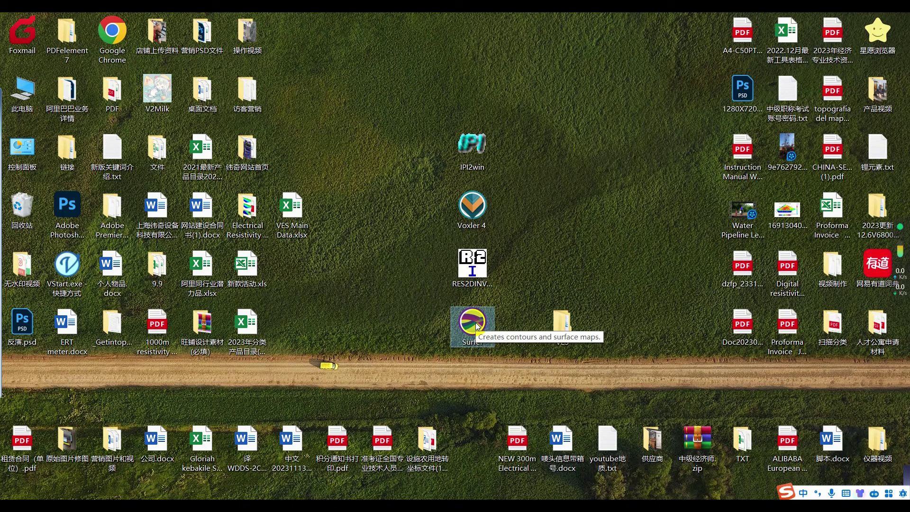
click(561, 177)
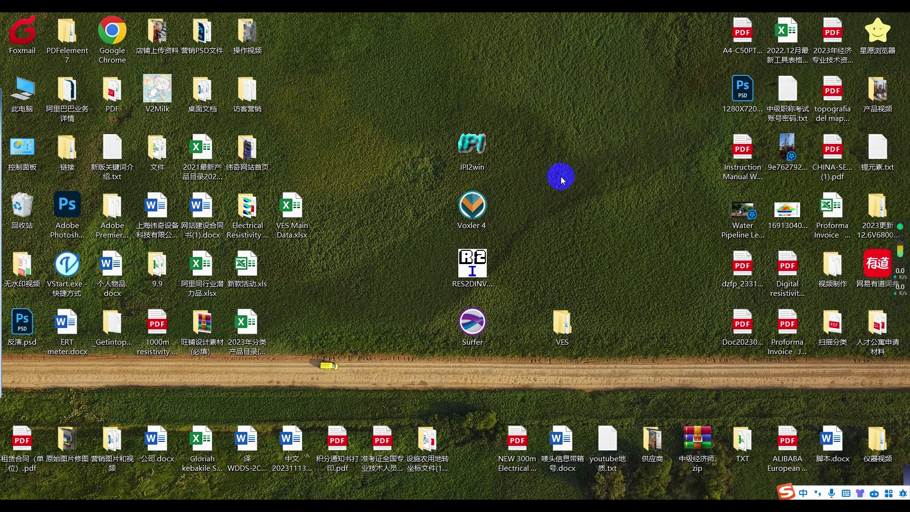
click(484, 322)
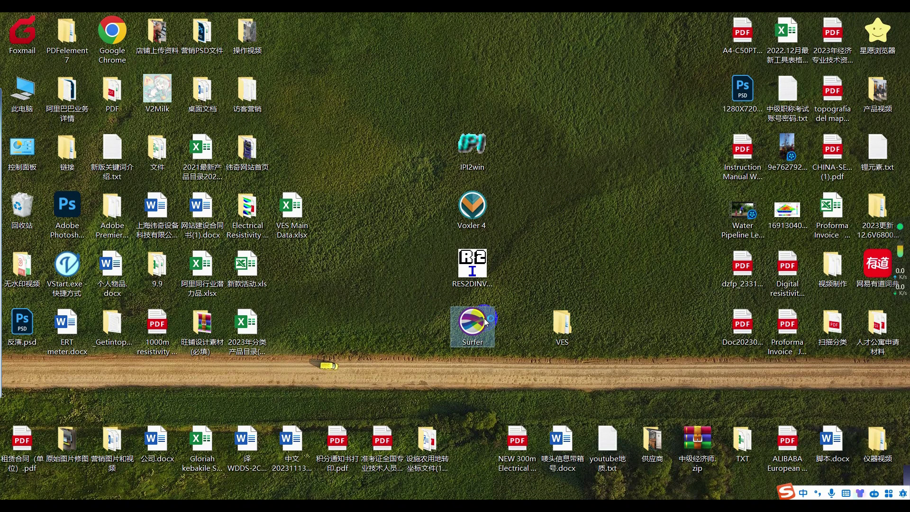
double_click(484, 322)
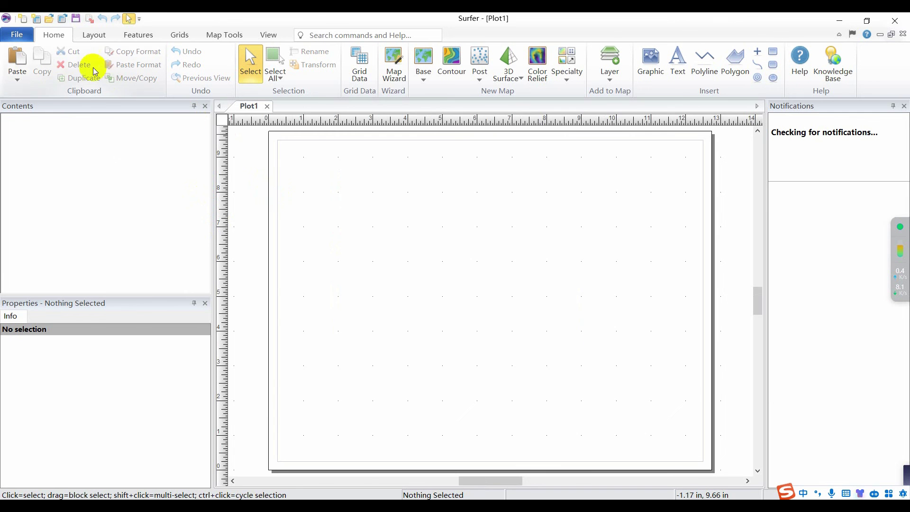
Pick Desktop\VES\1-VES\pseudo sections Surfer.txt as the data file for Grid Data.
click(177, 35)
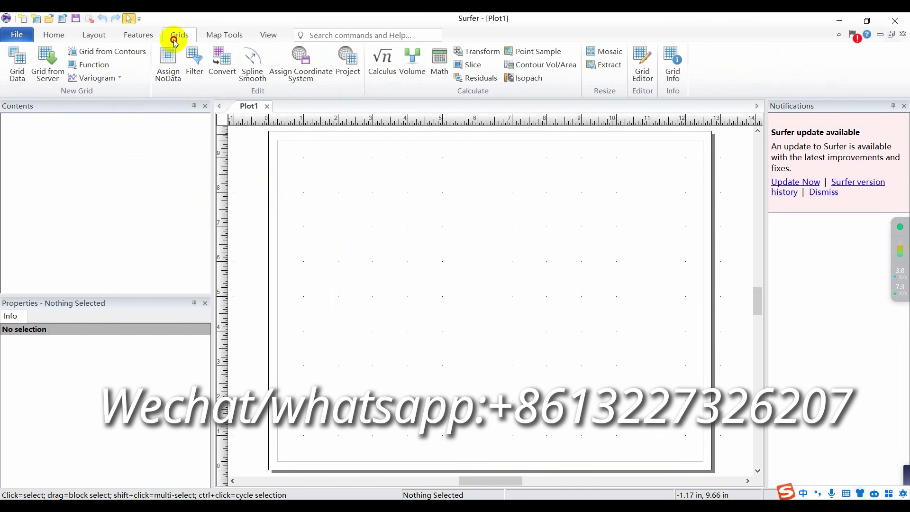
click(26, 65)
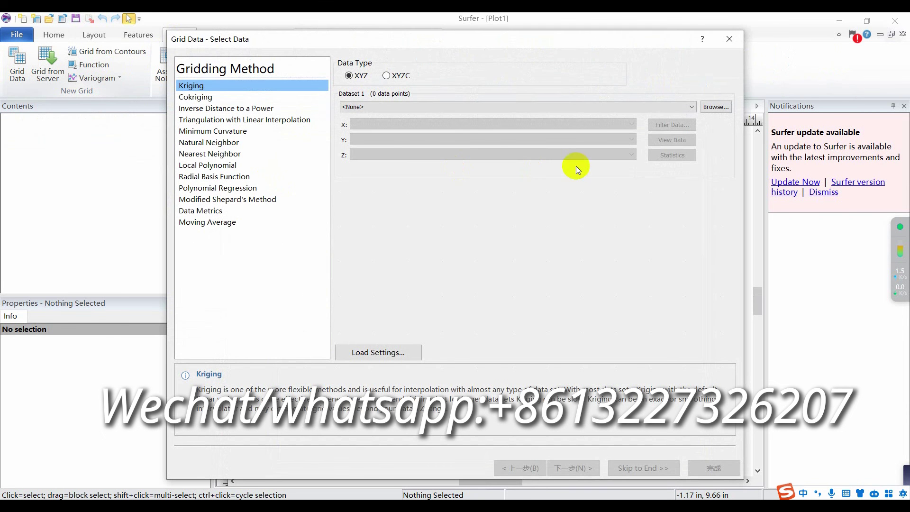
click(714, 107)
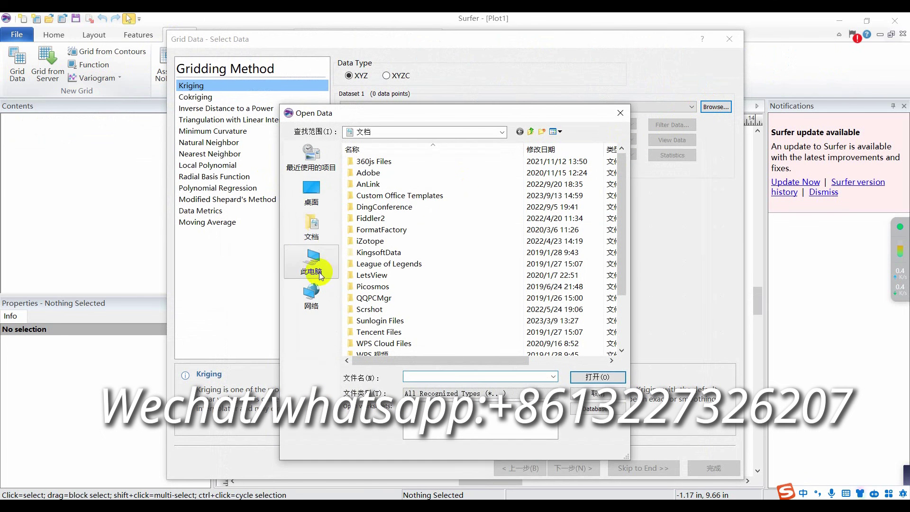
click(311, 192)
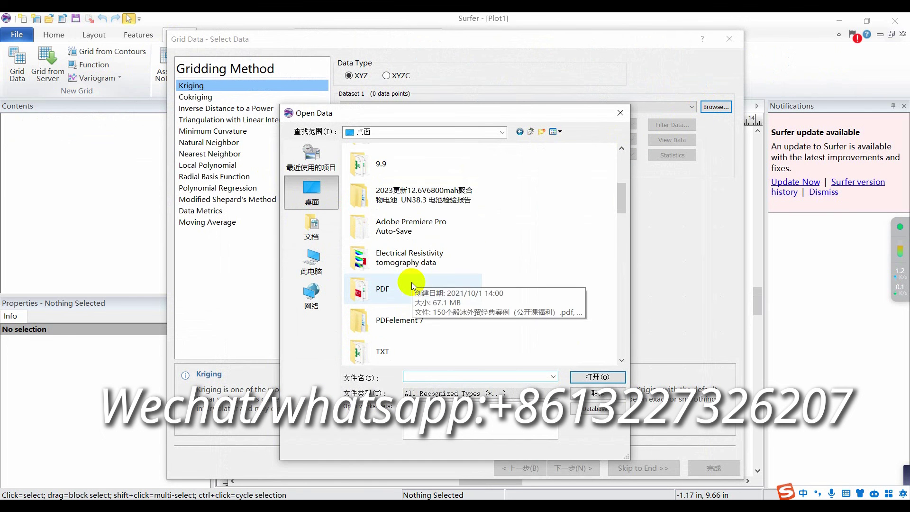
scroll(407, 284, down, 3)
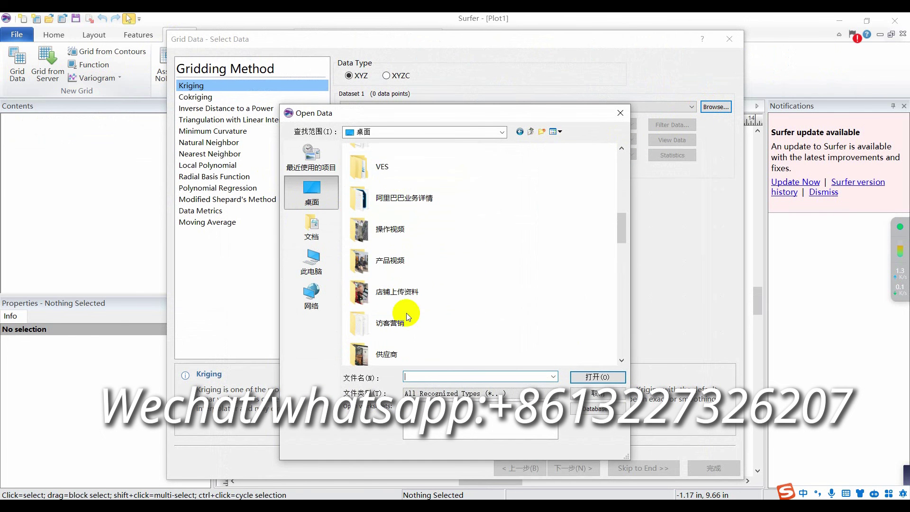
double_click(395, 174)
double_click(372, 161)
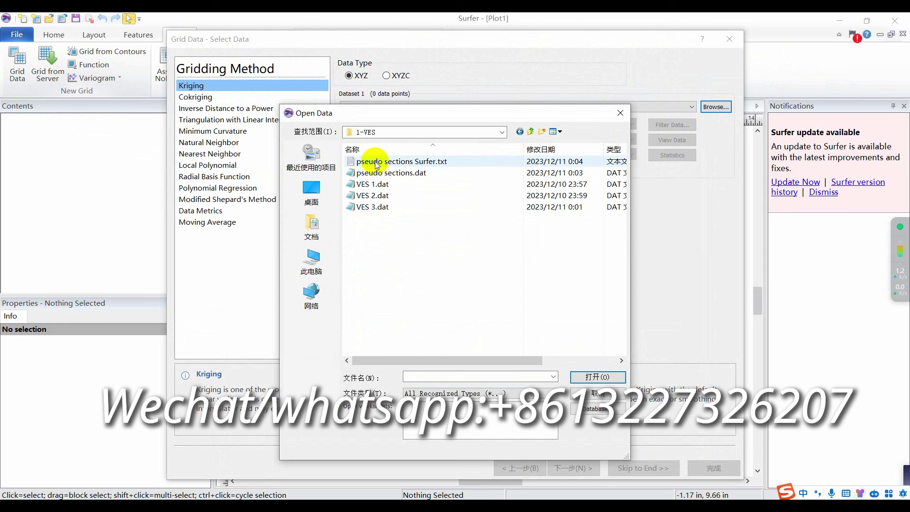
click(413, 161)
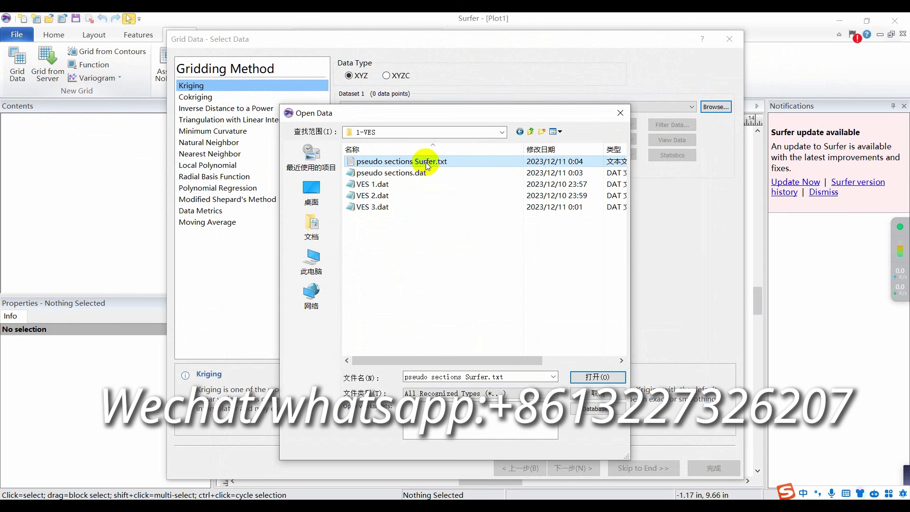
click(587, 378)
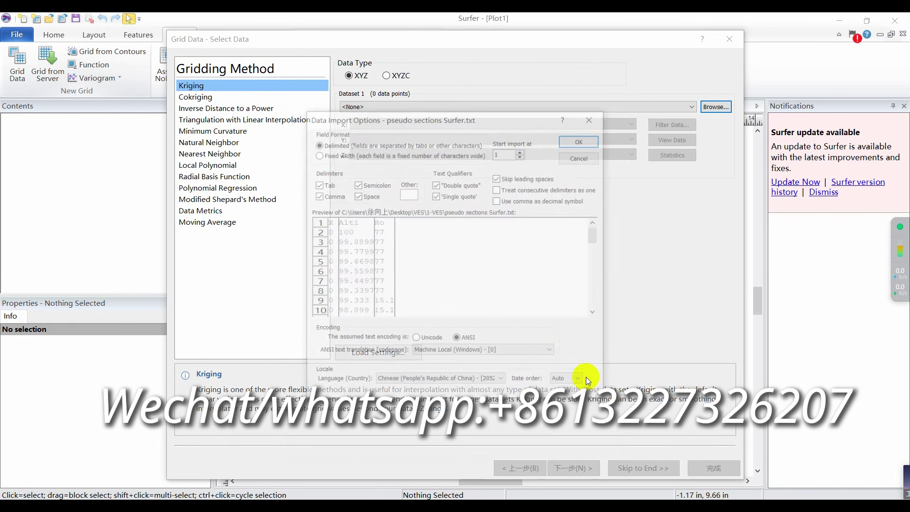
Run kriging through the wizard pages to create pseudo sections Surfer.grd and its contour map.
click(573, 143)
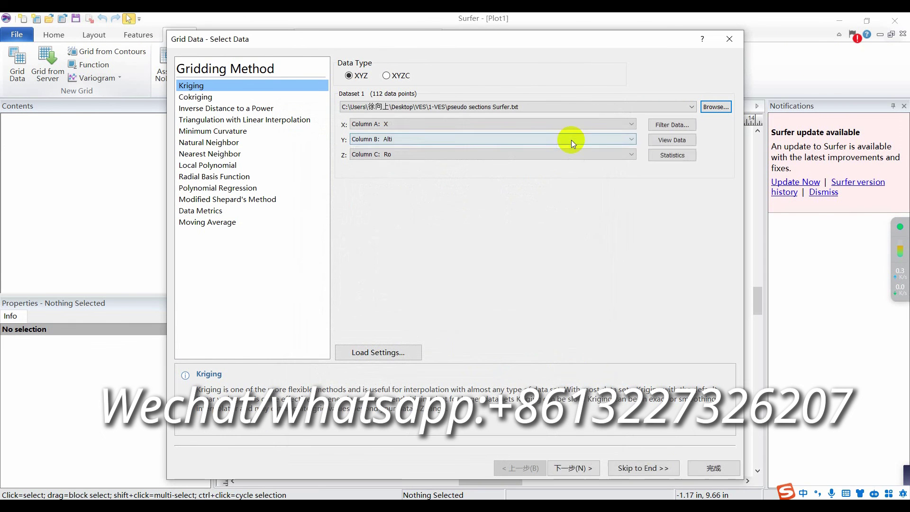
click(572, 470)
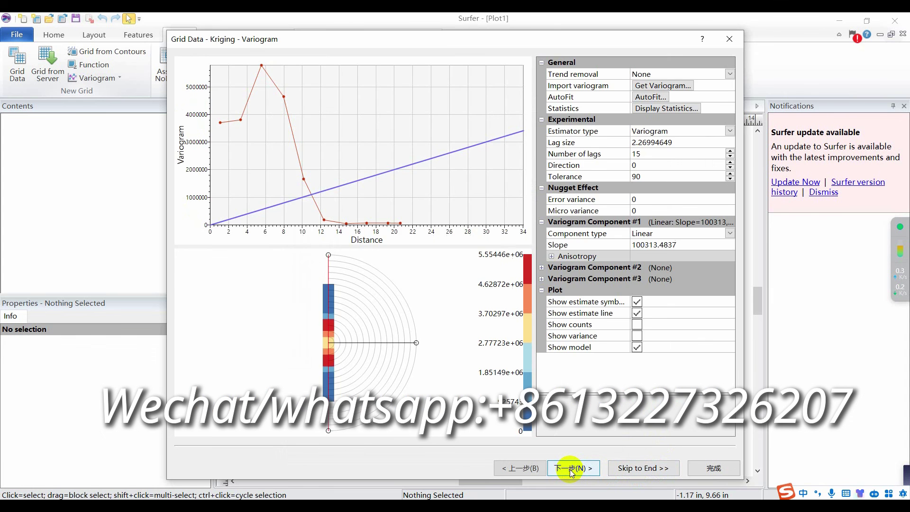
click(572, 470)
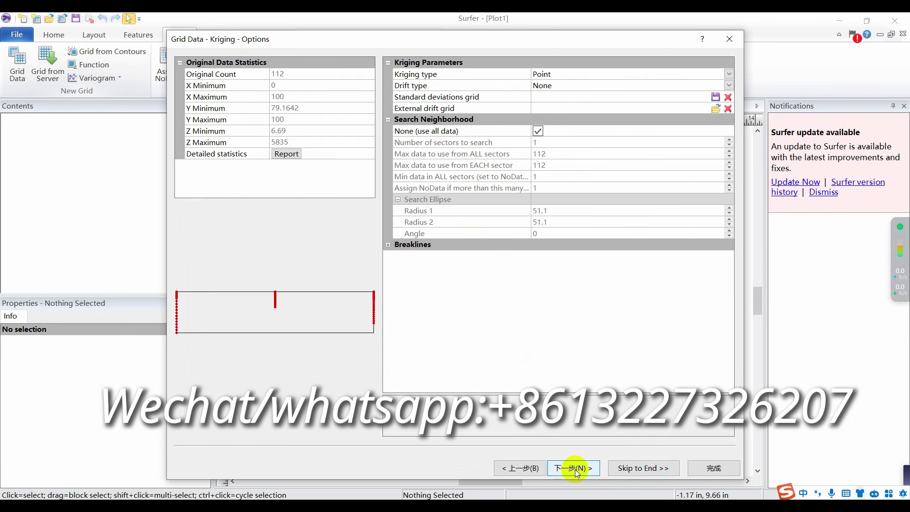
click(580, 469)
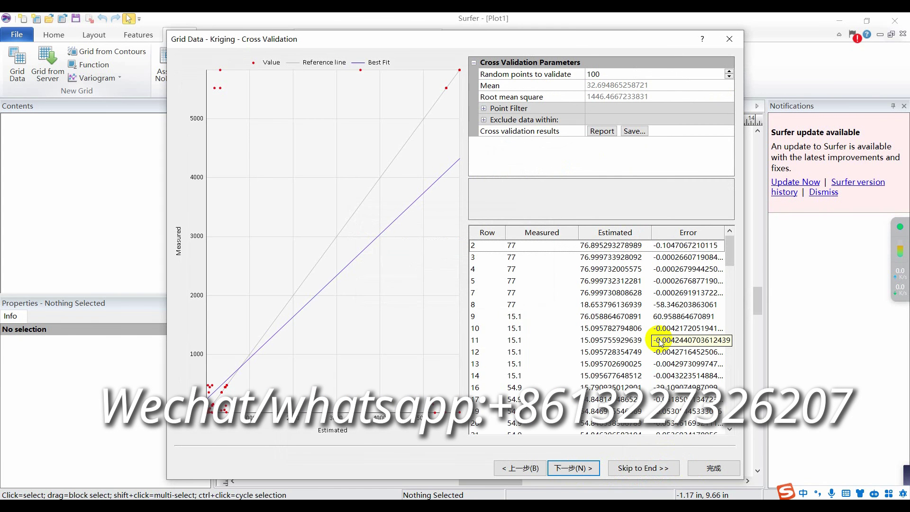
click(698, 470)
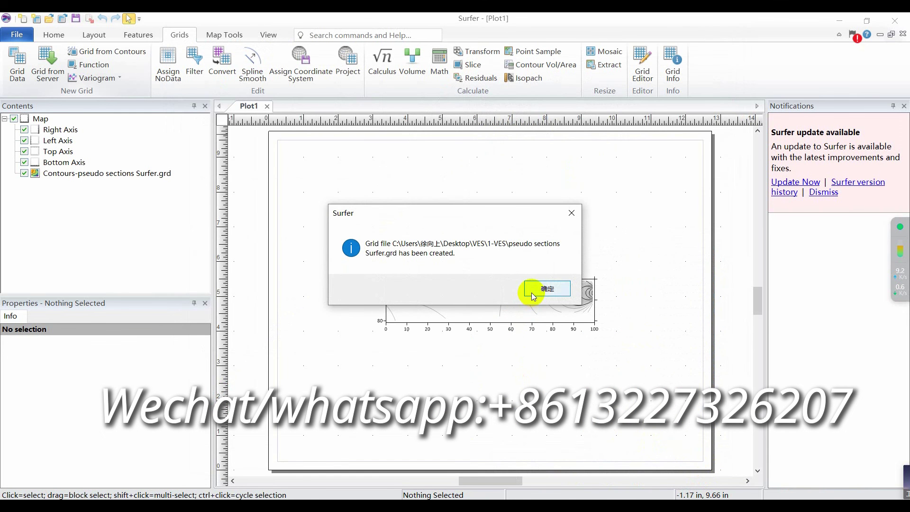
click(533, 292)
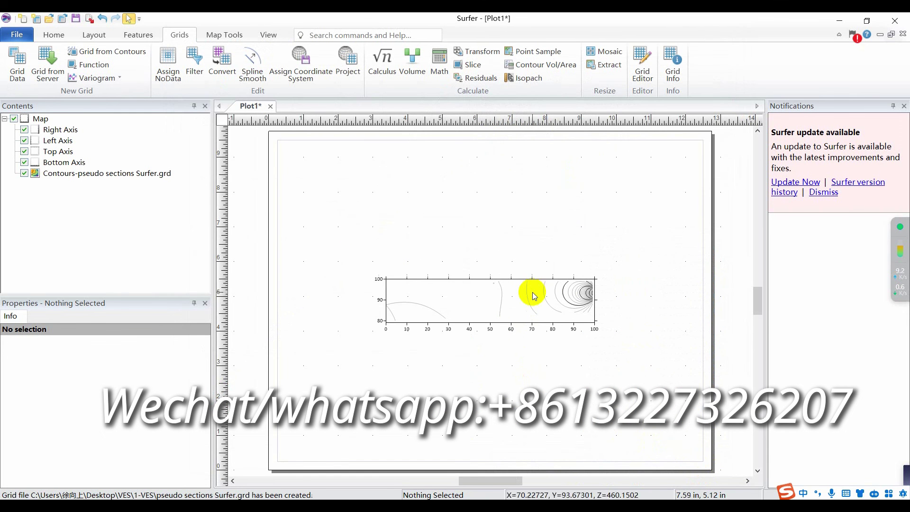
Turn on Color scale and Fill contours with Rainbow fill colors for the contour layer.
click(432, 314)
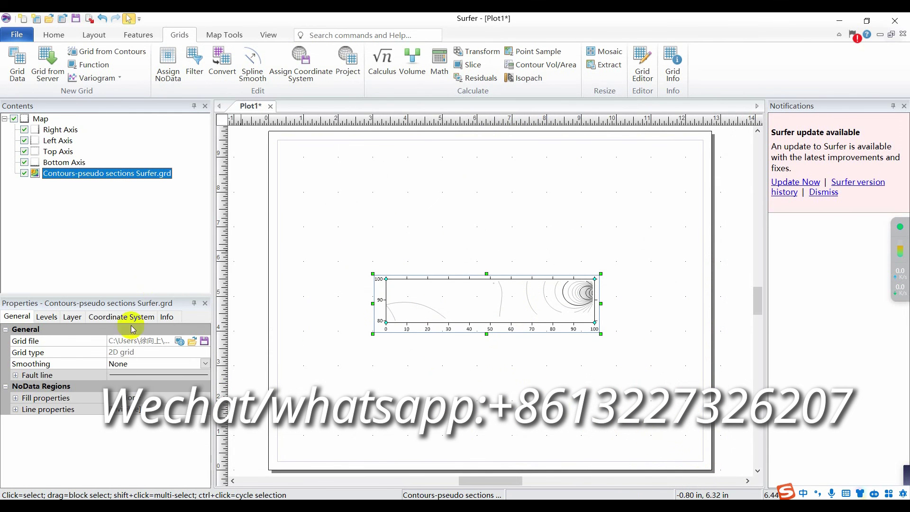
click(48, 320)
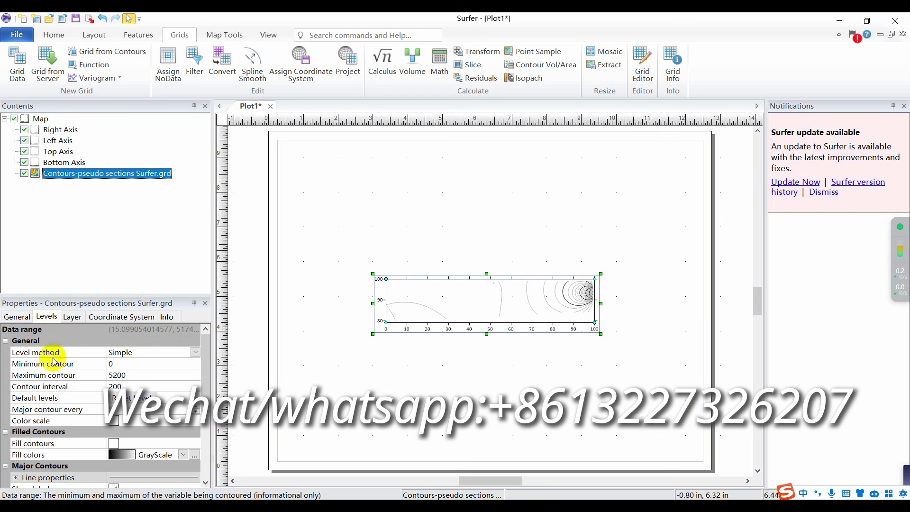
click(114, 421)
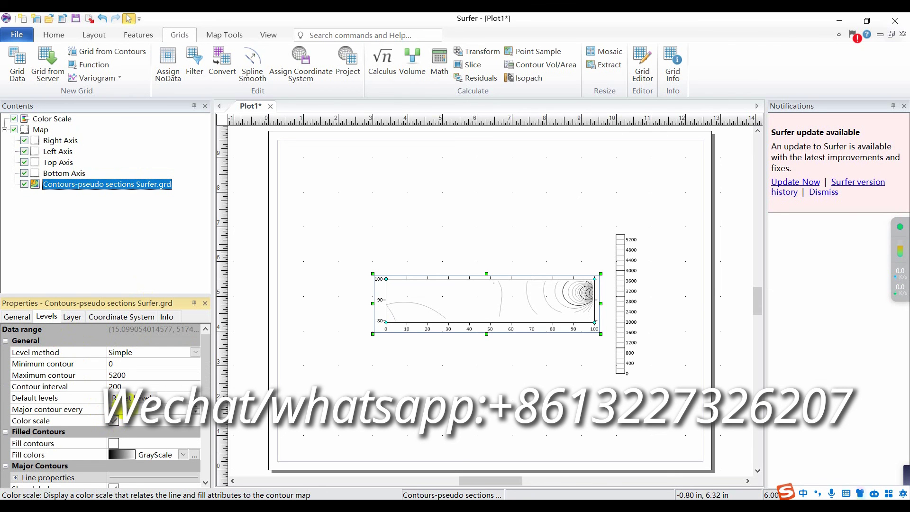
click(114, 443)
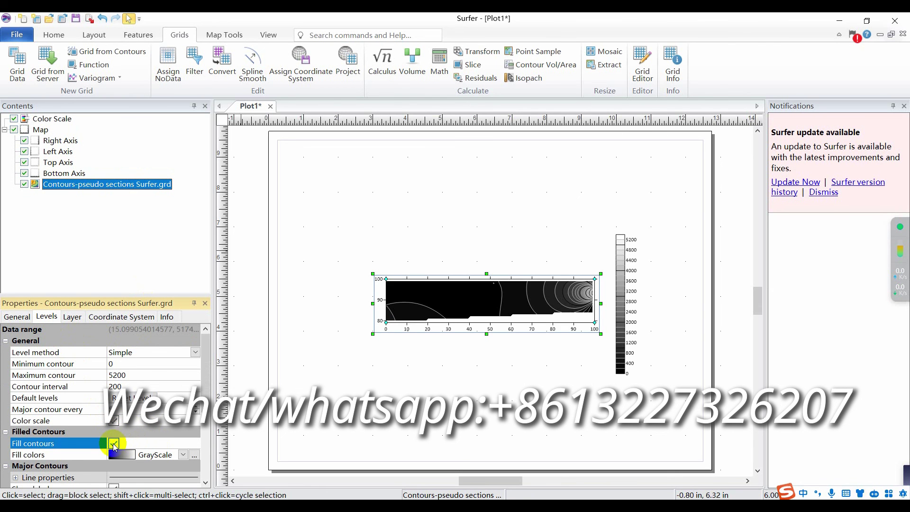
click(182, 455)
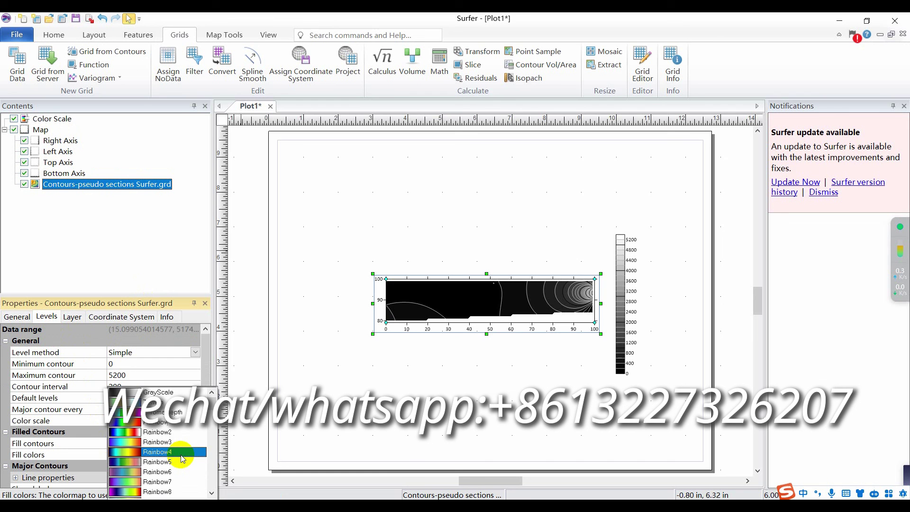
click(168, 423)
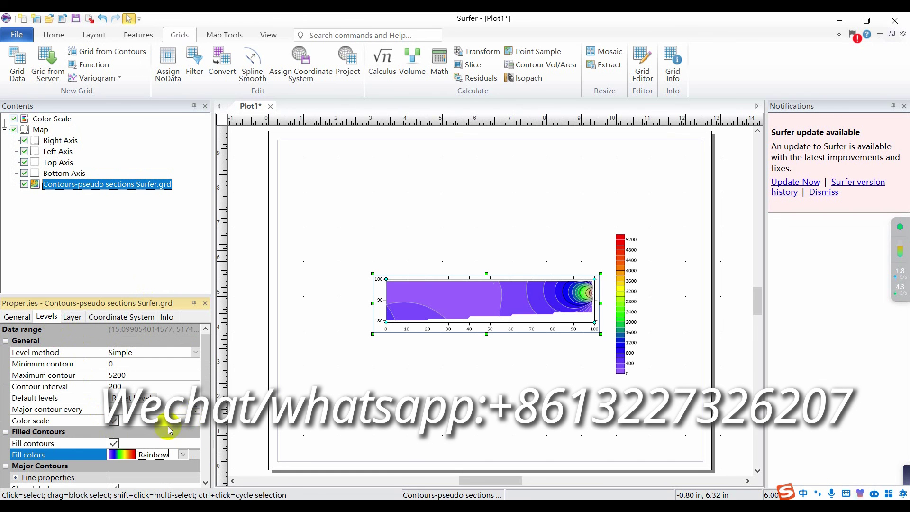
Deselect the contour map to view the Rainbow-filled result with its colour scale.
click(275, 372)
click(392, 315)
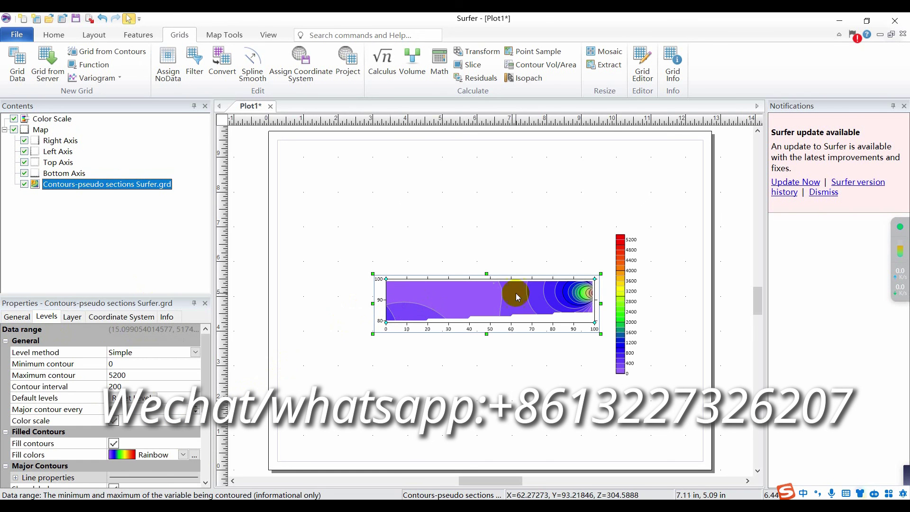
click(653, 334)
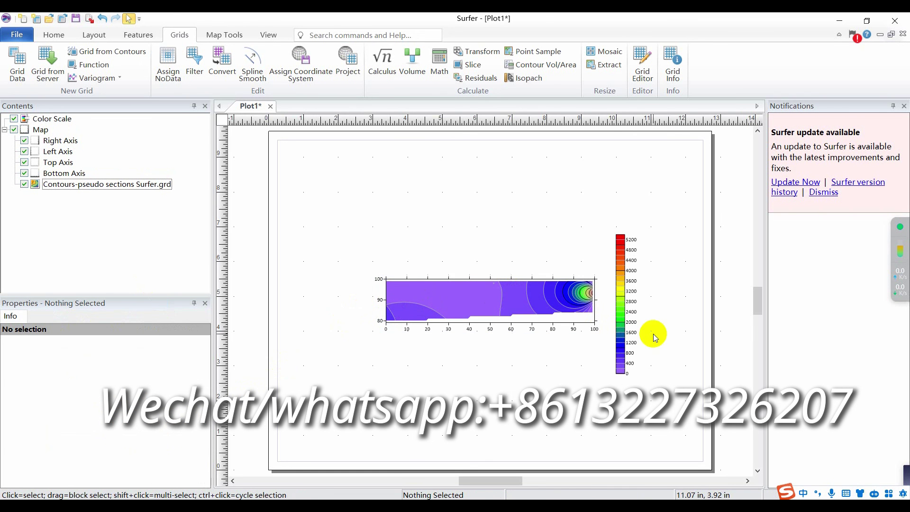
click(486, 309)
click(334, 308)
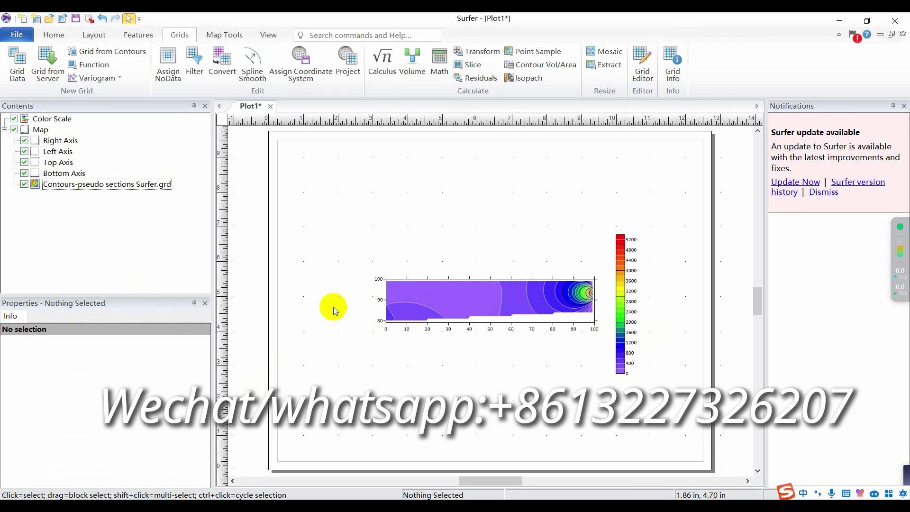